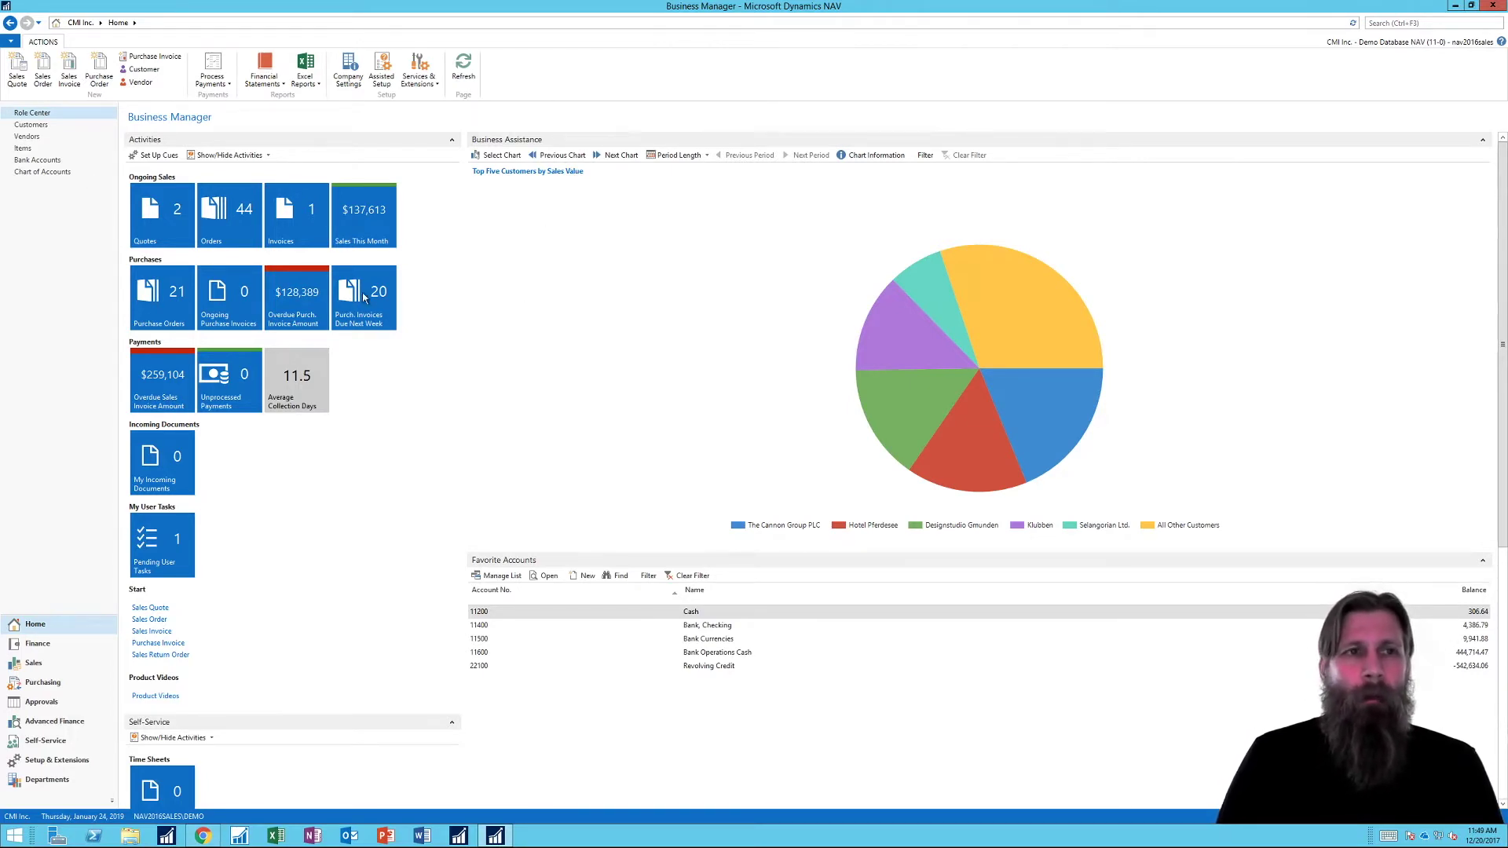
Step: Browse the Excel reports list and the product videos window, including the Business Inbox in Outlook video, then close them
{"action": "left_click", "coordinate": [305, 89]}
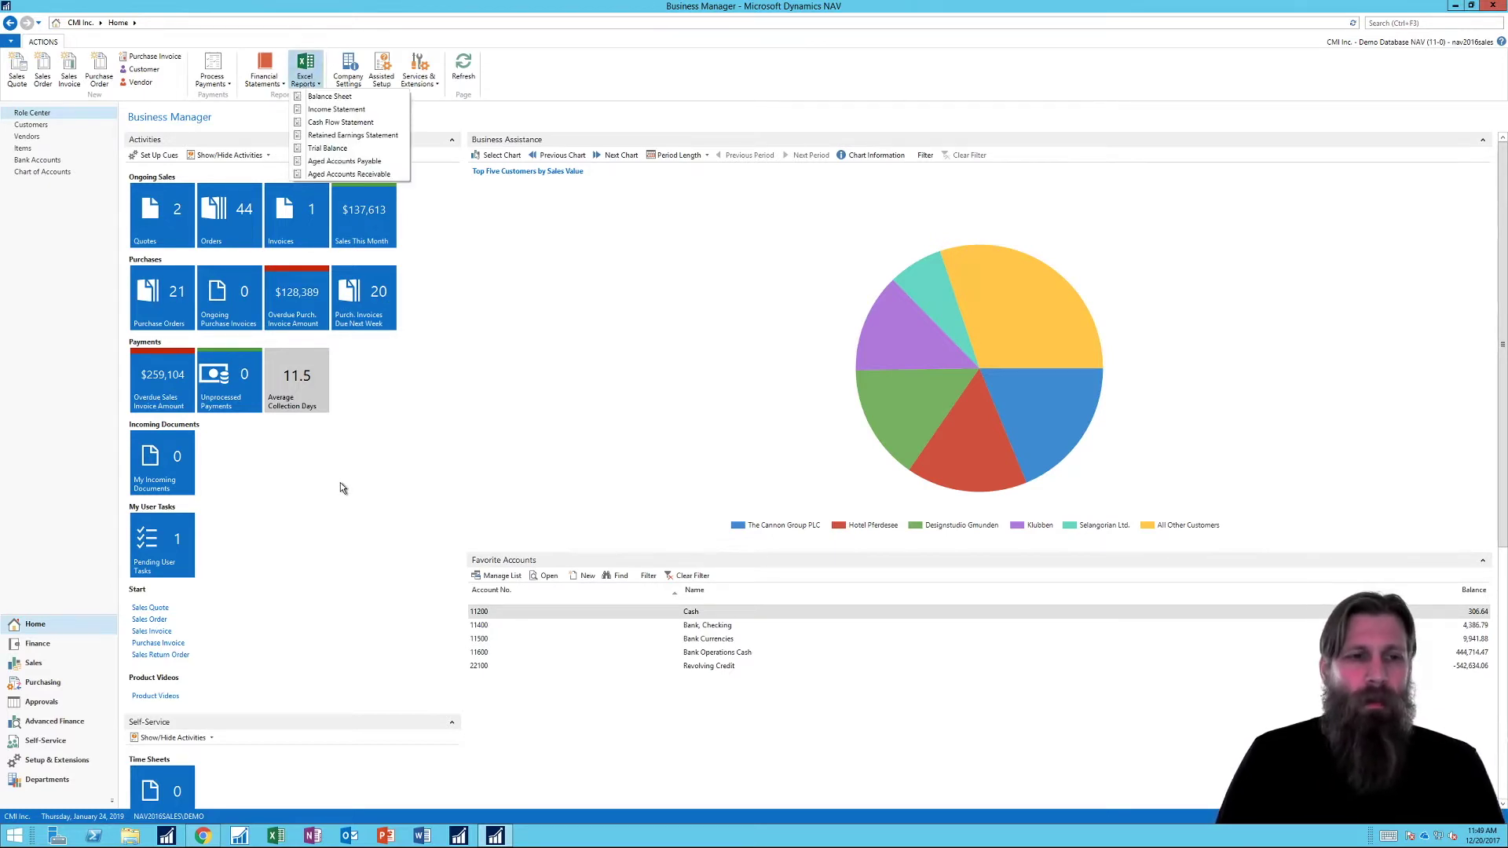
{"action": "left_click", "coordinate": [293, 456]}
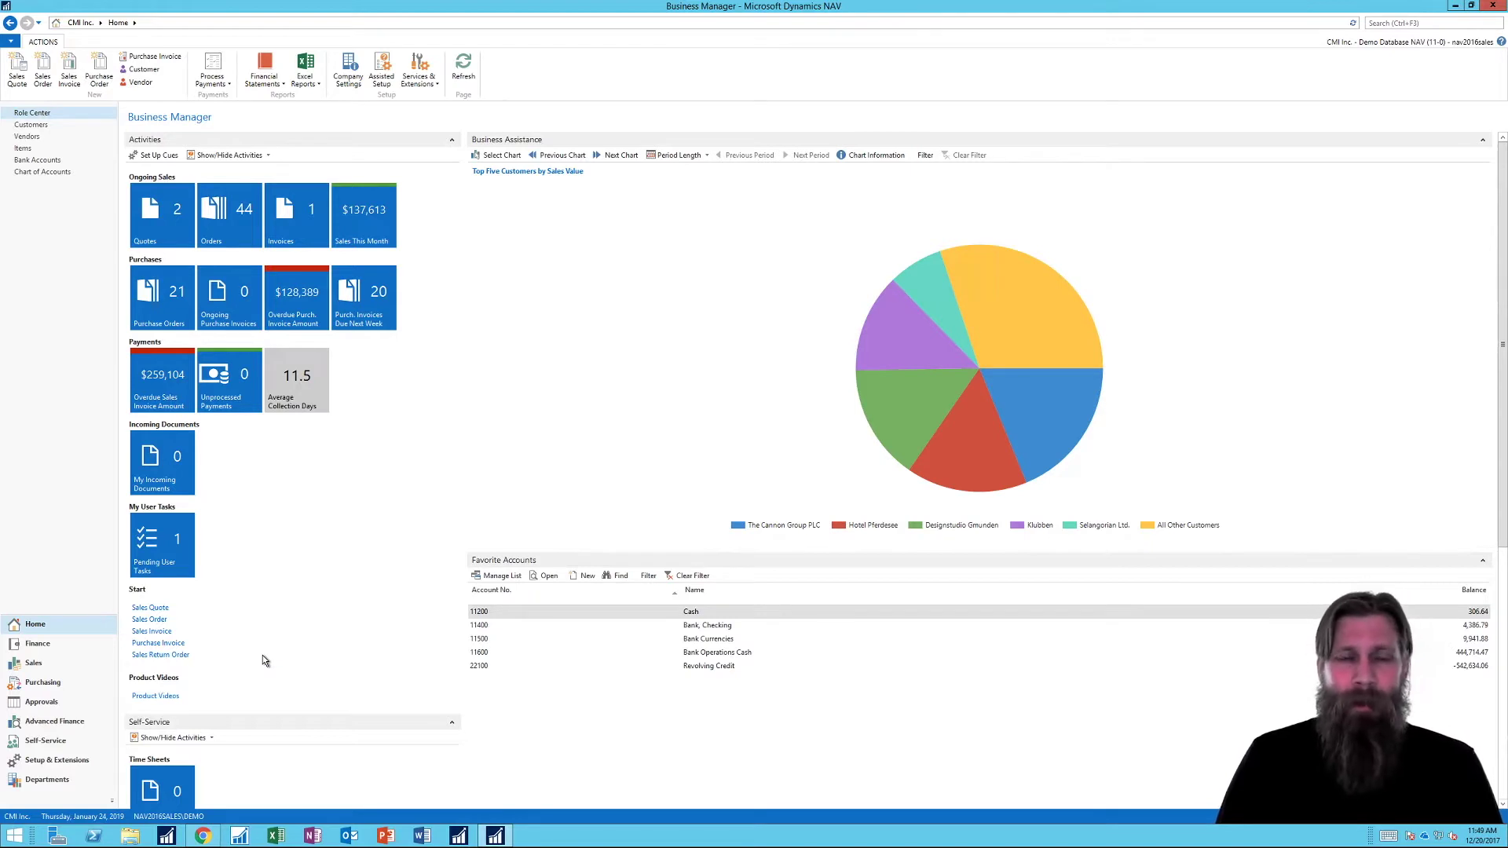
{"action": "left_click", "coordinate": [159, 697]}
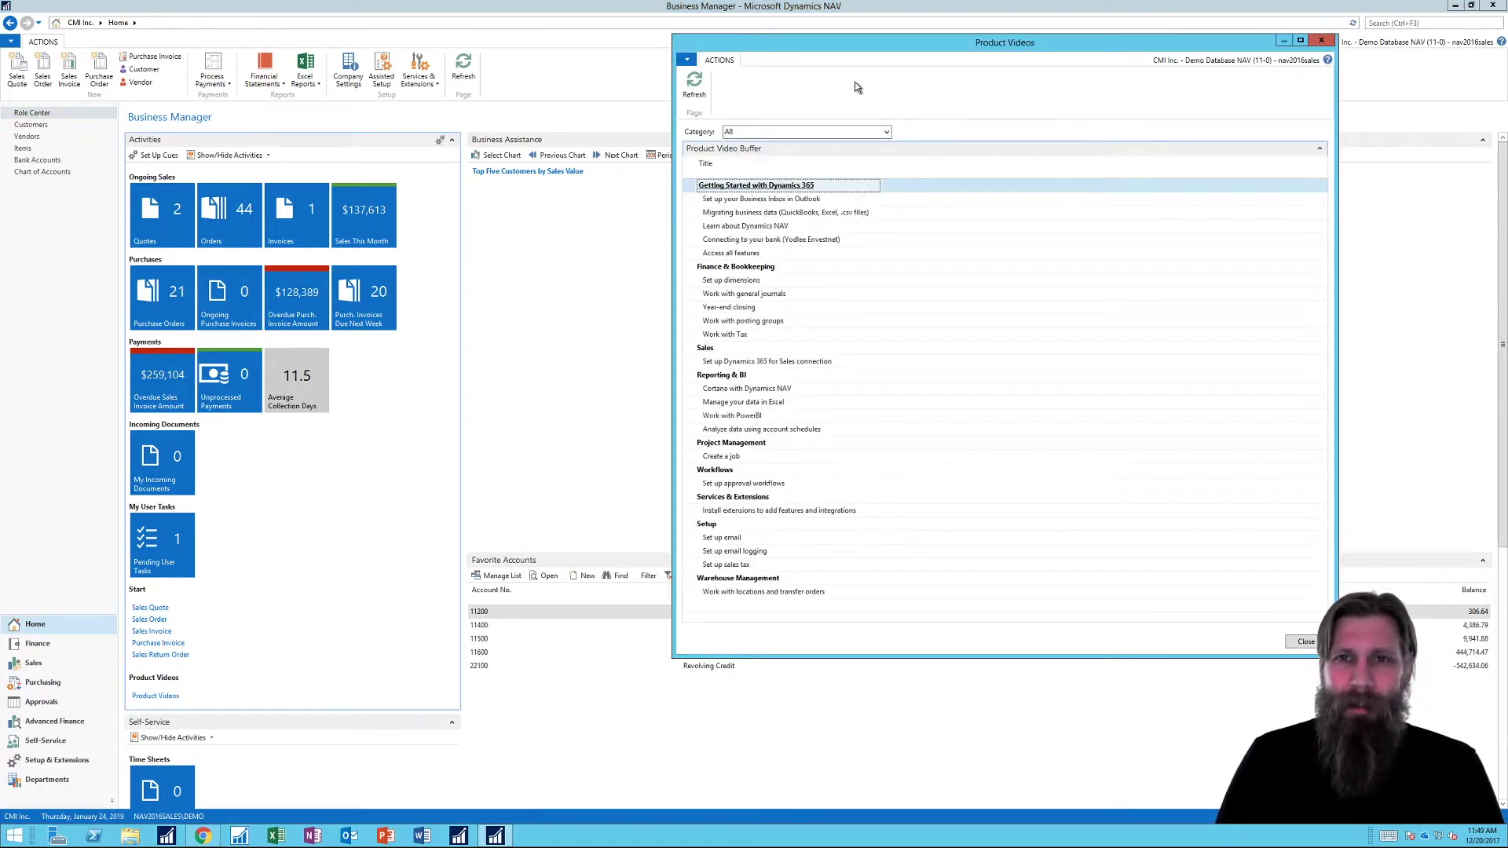
{"action": "left_click_drag", "start_coordinate": [882, 38], "coordinate": [718, 72]}
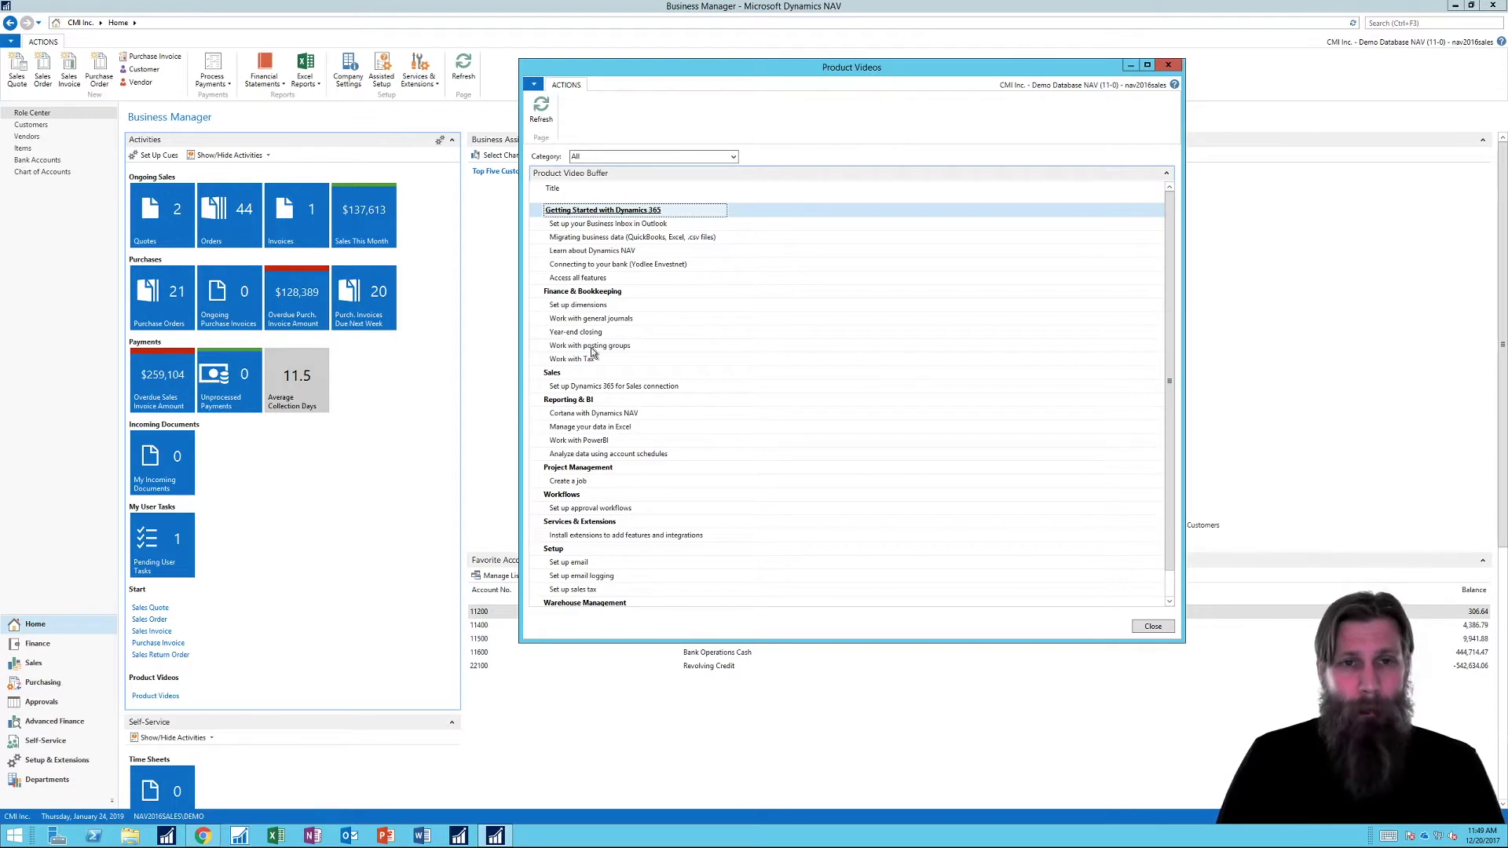
{"action": "left_click", "coordinate": [609, 226]}
{"action": "left_click", "coordinate": [610, 227]}
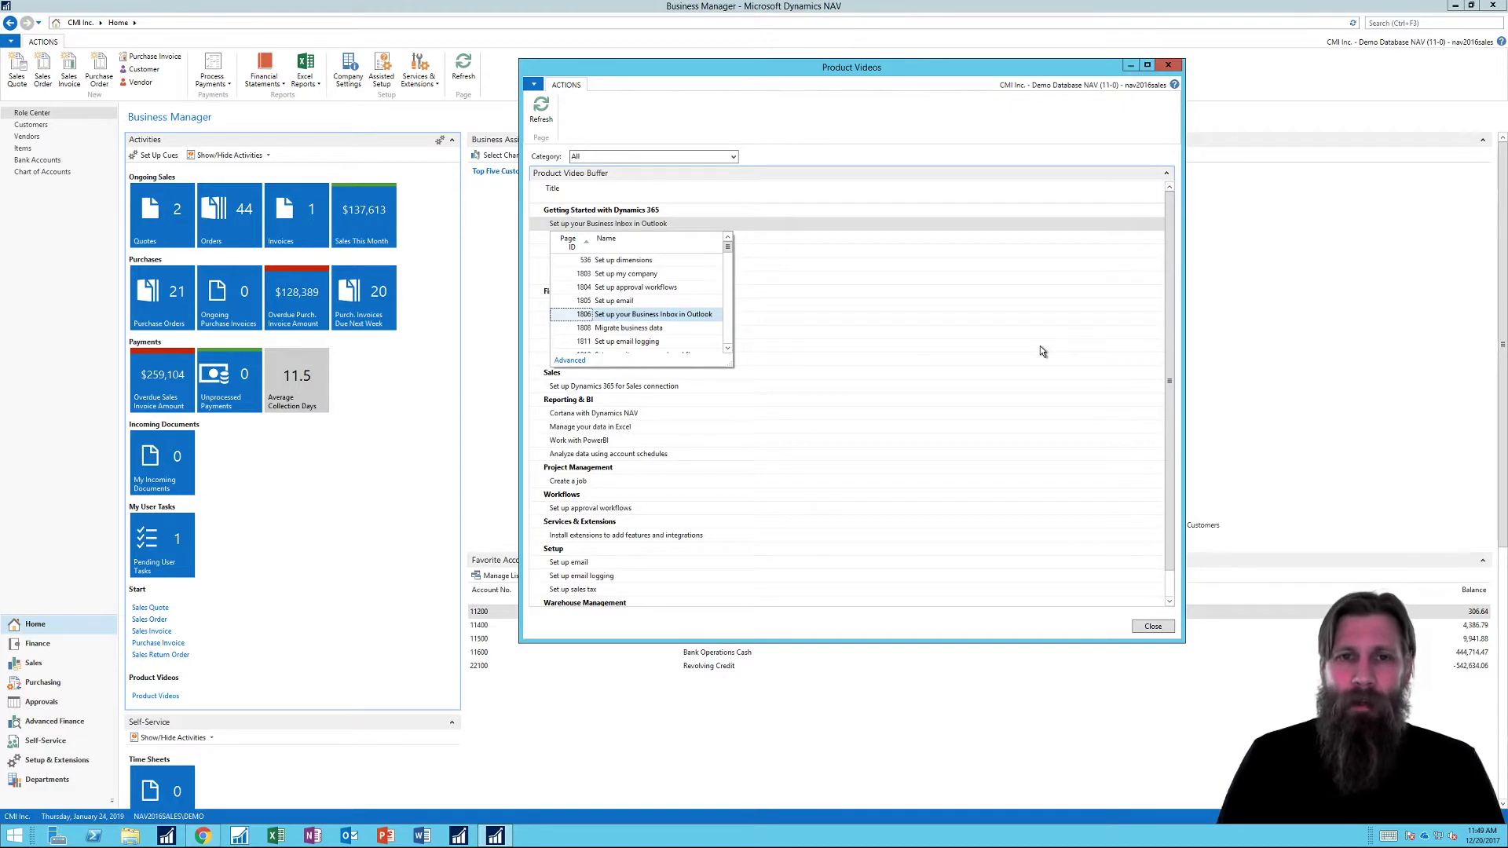
{"action": "key", "text": "Escape"}
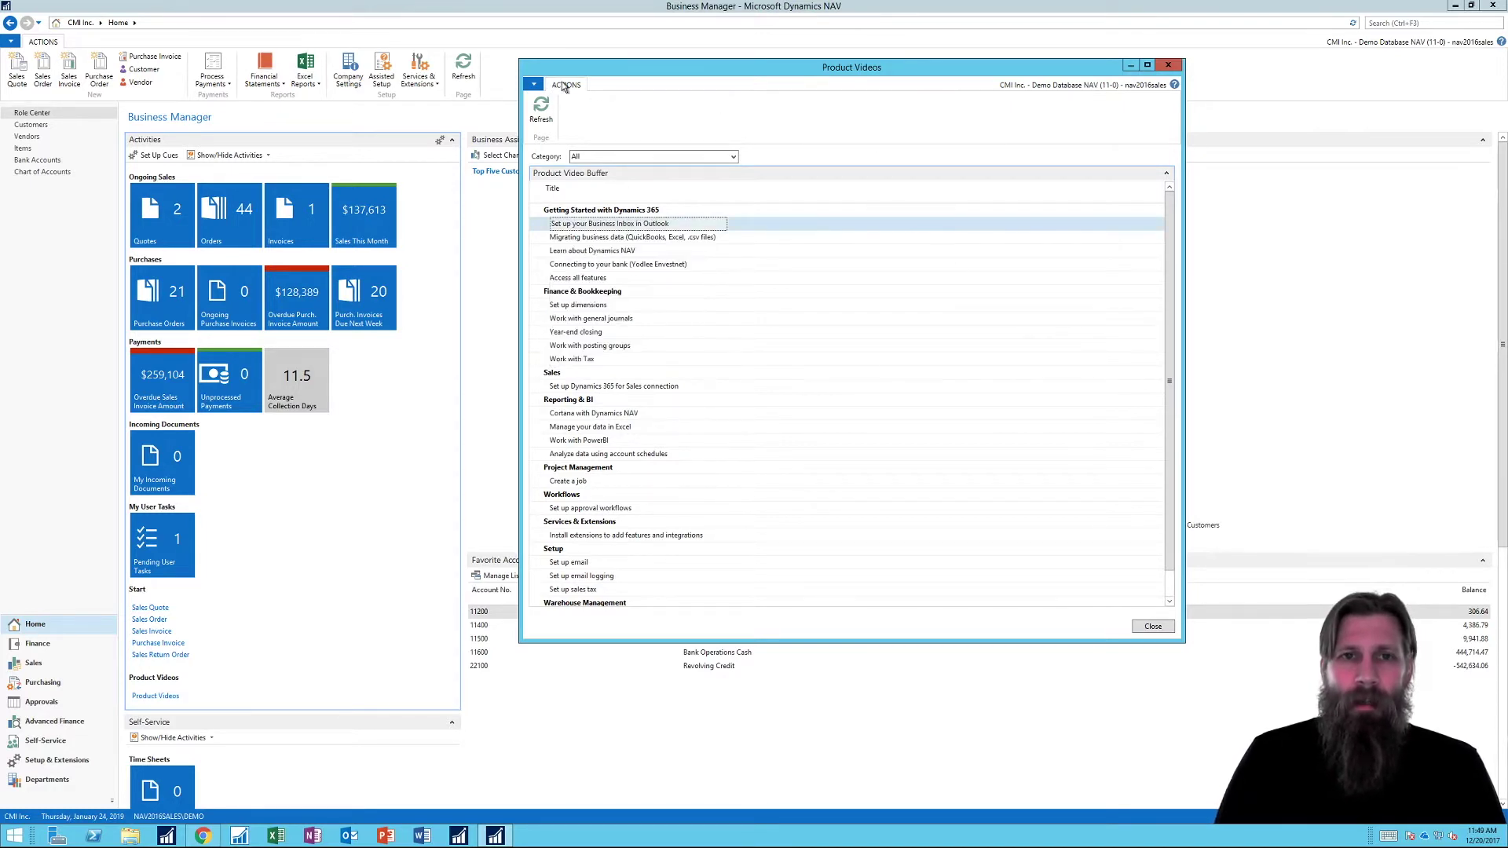
{"action": "left_click_drag", "start_coordinate": [672, 643], "coordinate": [715, 685]}
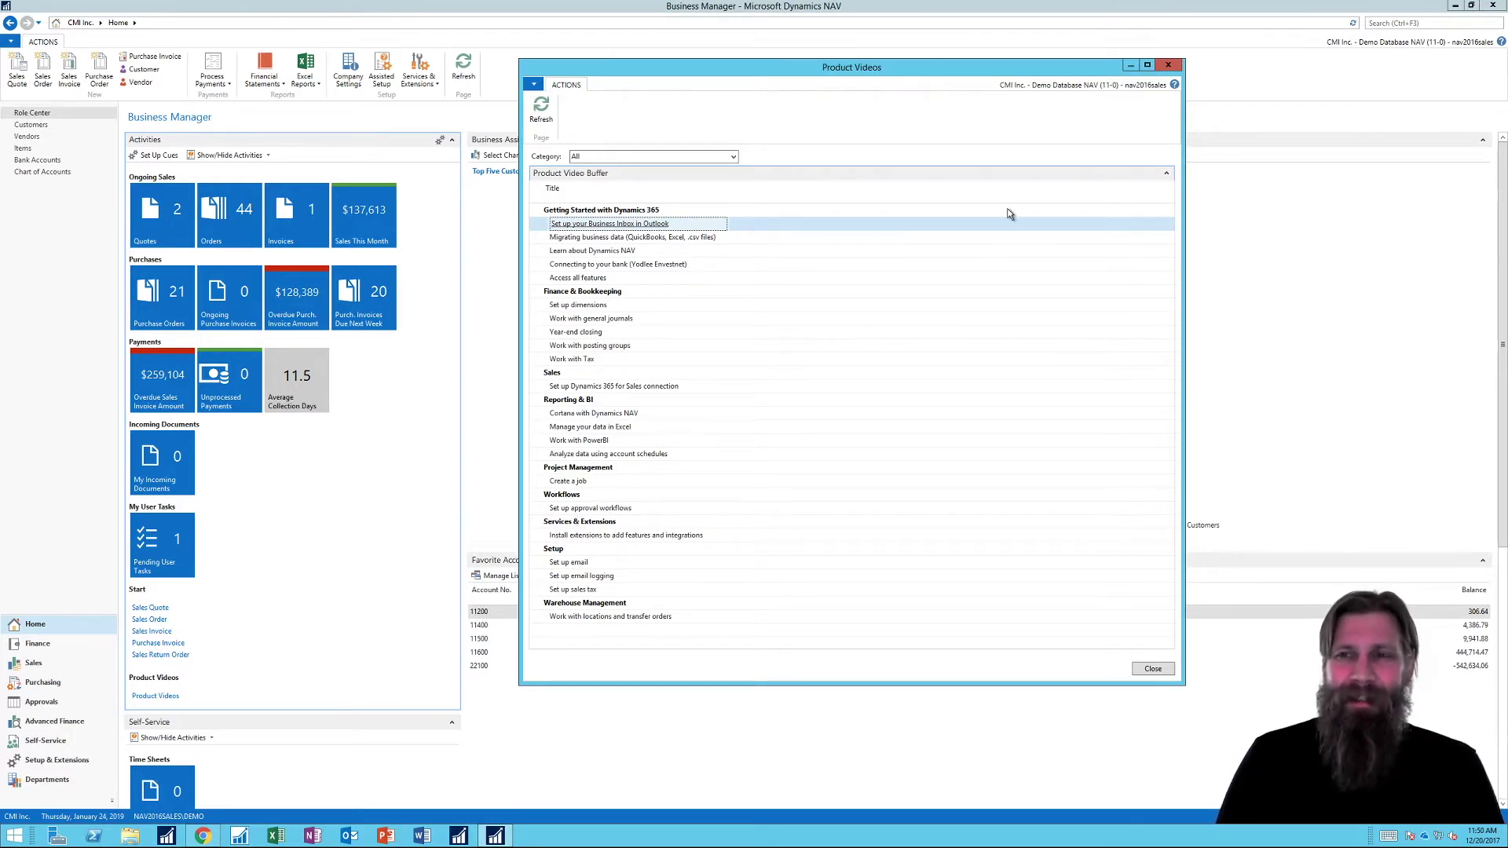
{"action": "left_click", "coordinate": [1167, 66]}
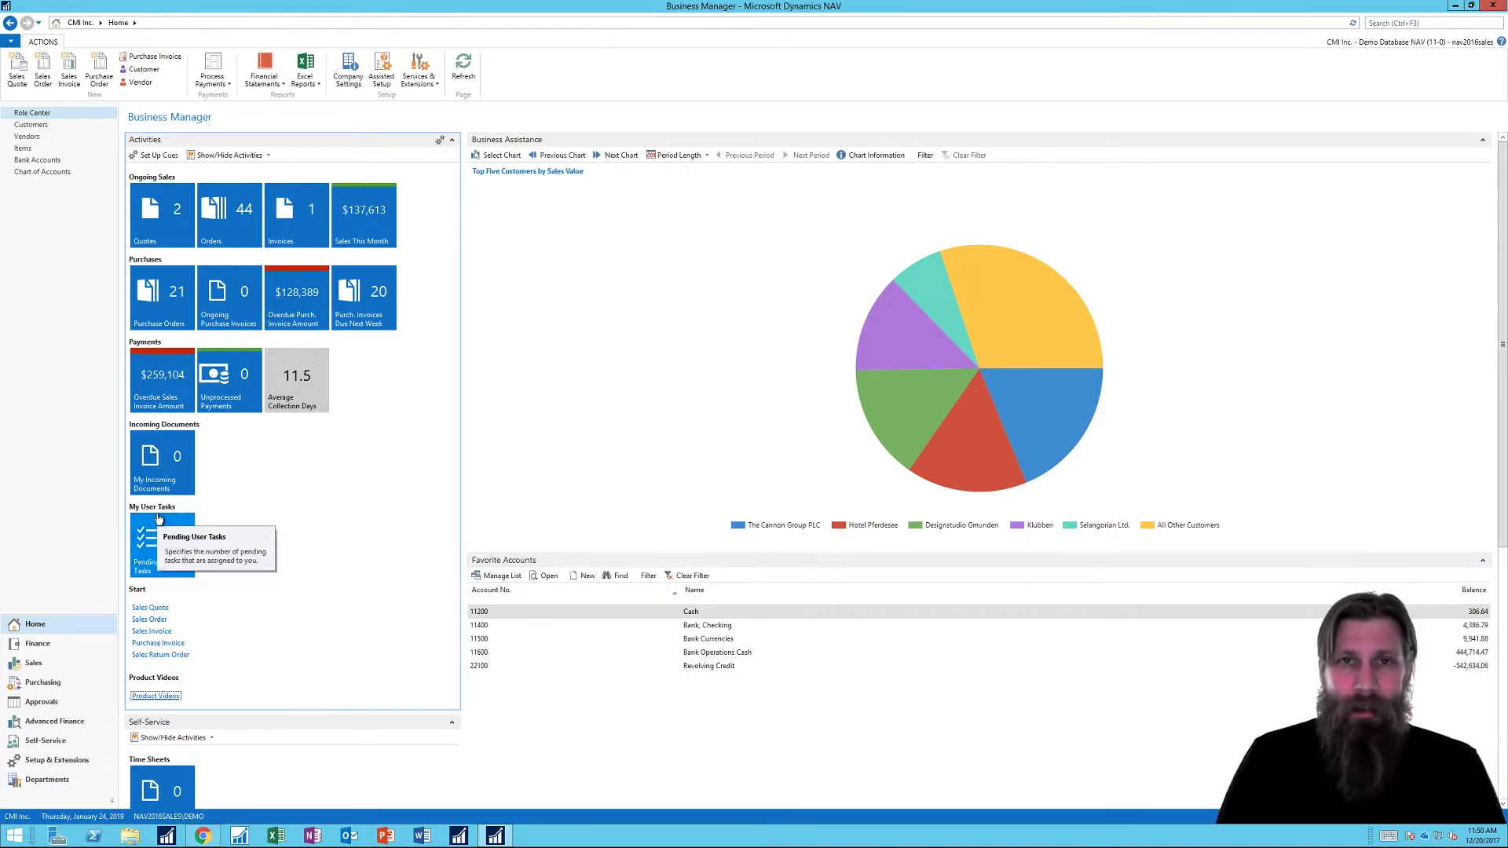
Step: Search for 'contact', open the Contacts list, and start a new blank contact card
{"action": "left_click", "coordinate": [1402, 22]}
{"action": "type", "text": "cont"}
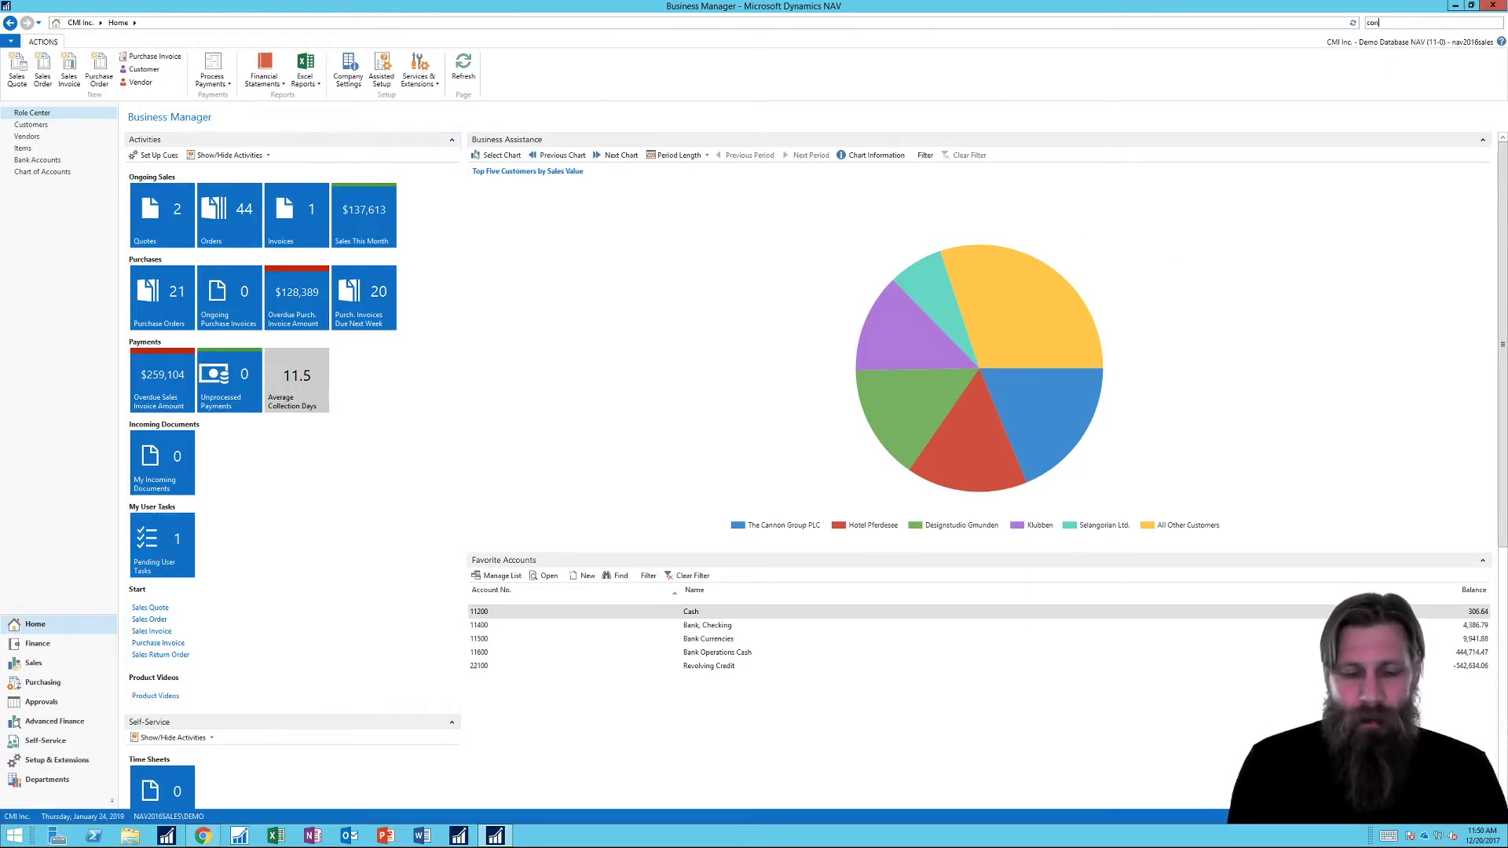
{"action": "key", "text": "BackSpace"}
{"action": "key", "text": "BackSpace"}
{"action": "key", "text": "BackSpace"}
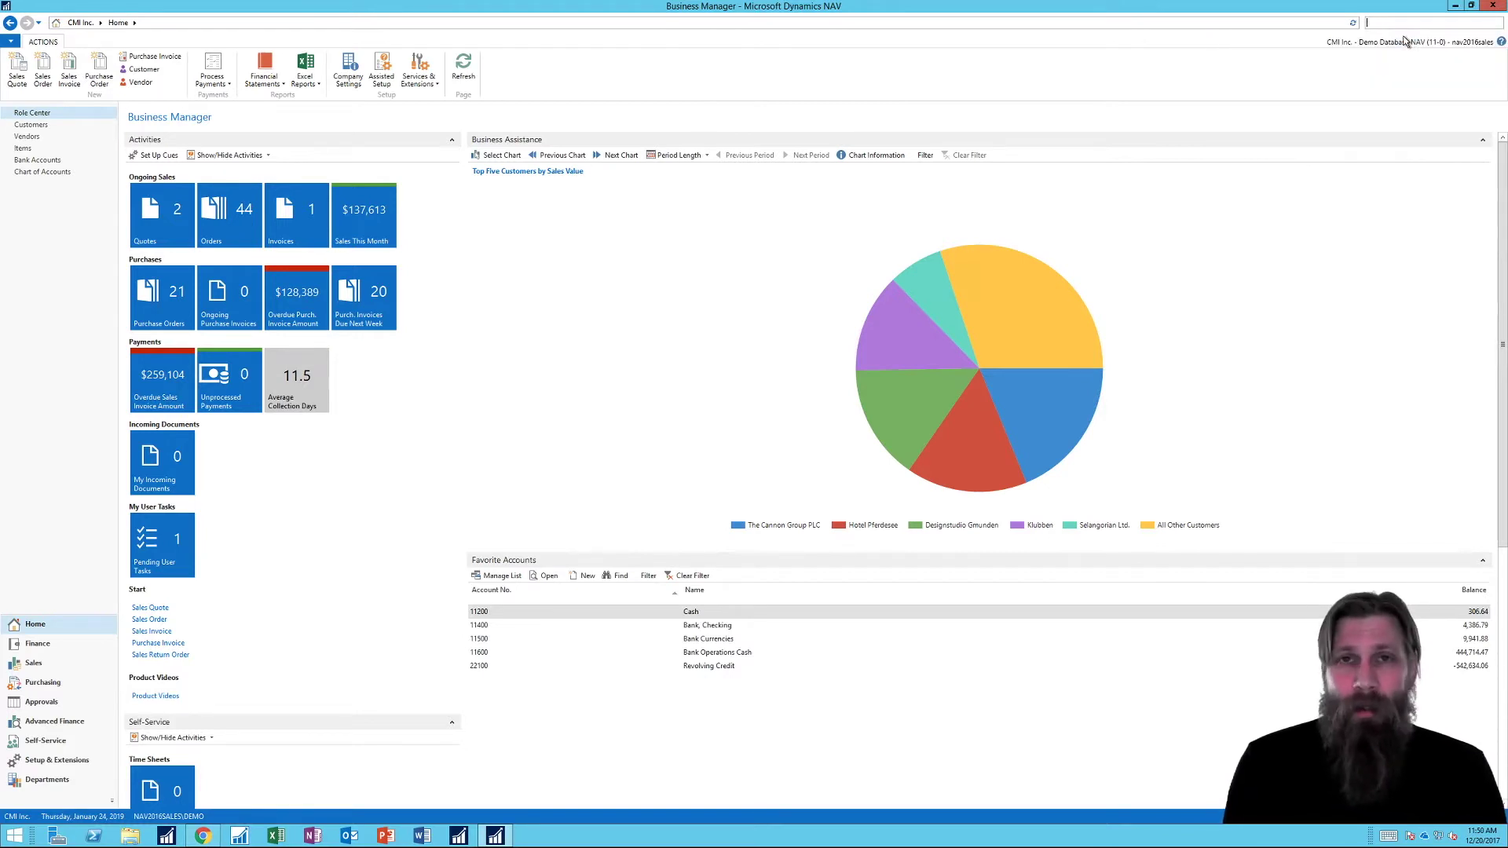
{"action": "type", "text": "contacts"}
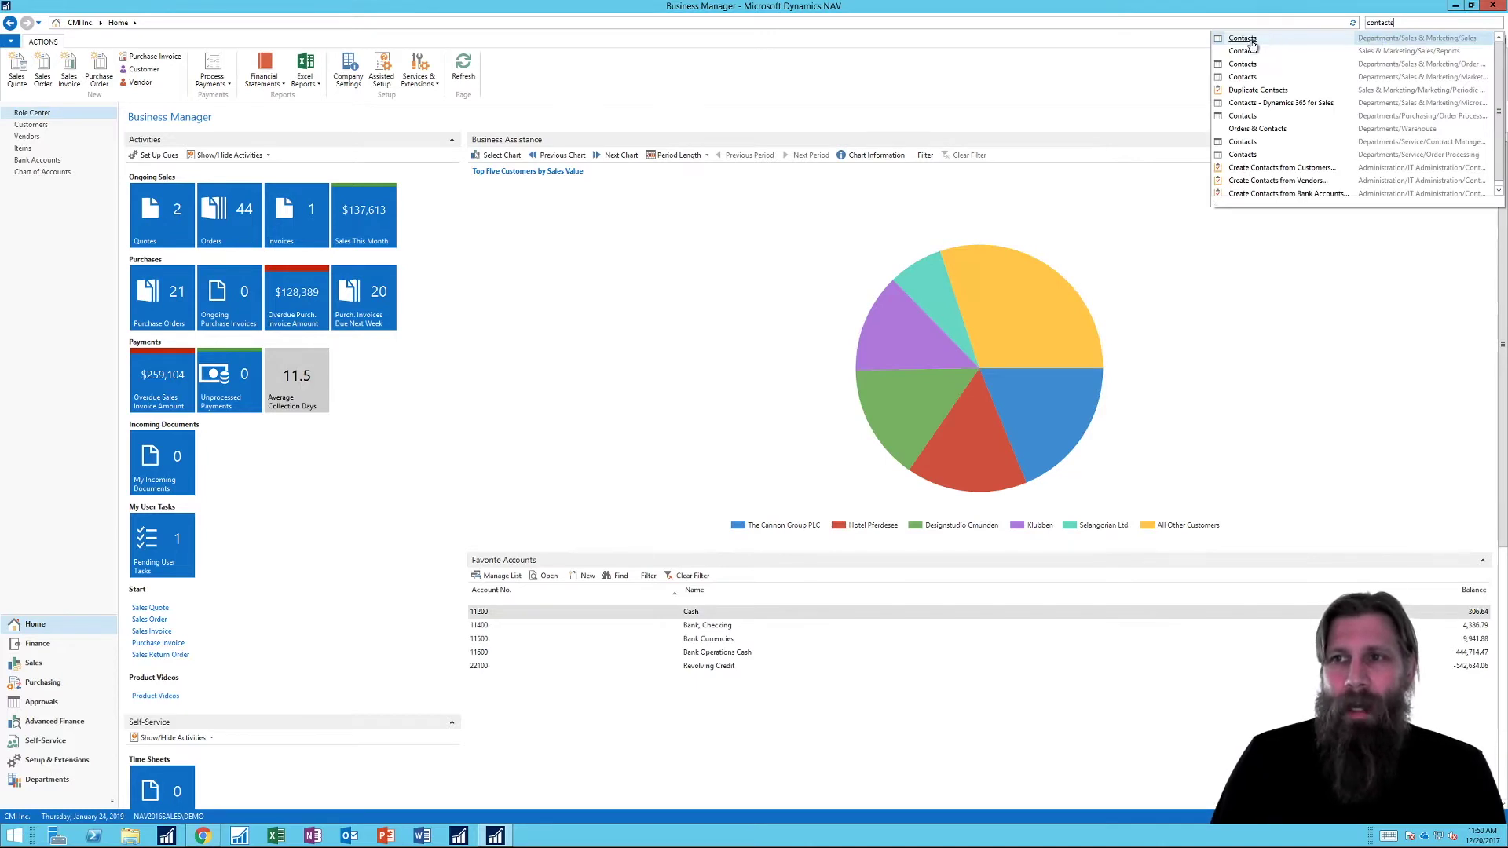
{"action": "left_click", "coordinate": [1249, 39]}
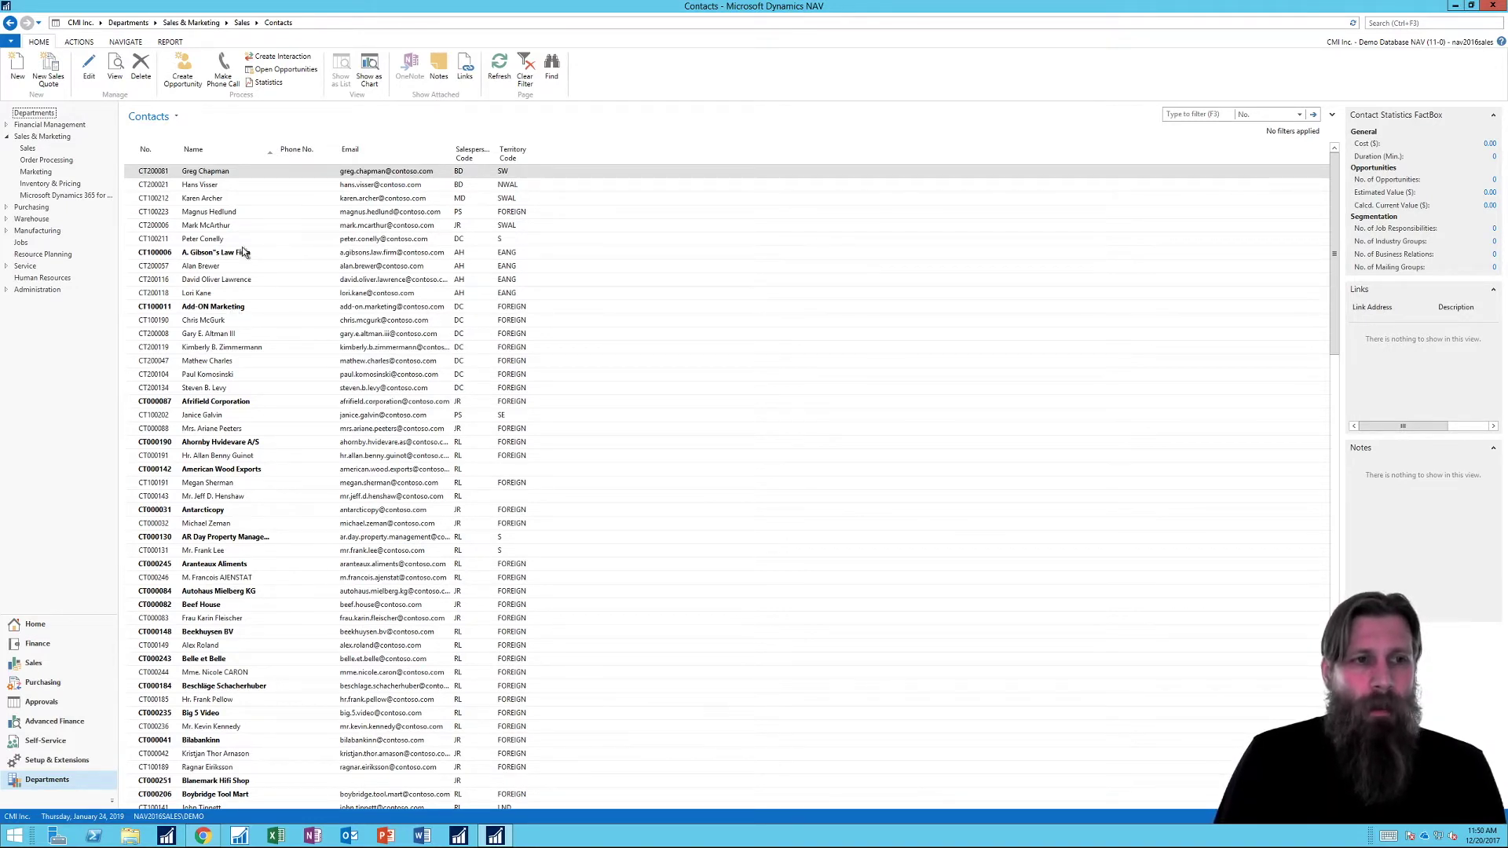
{"action": "left_click", "coordinate": [251, 308]}
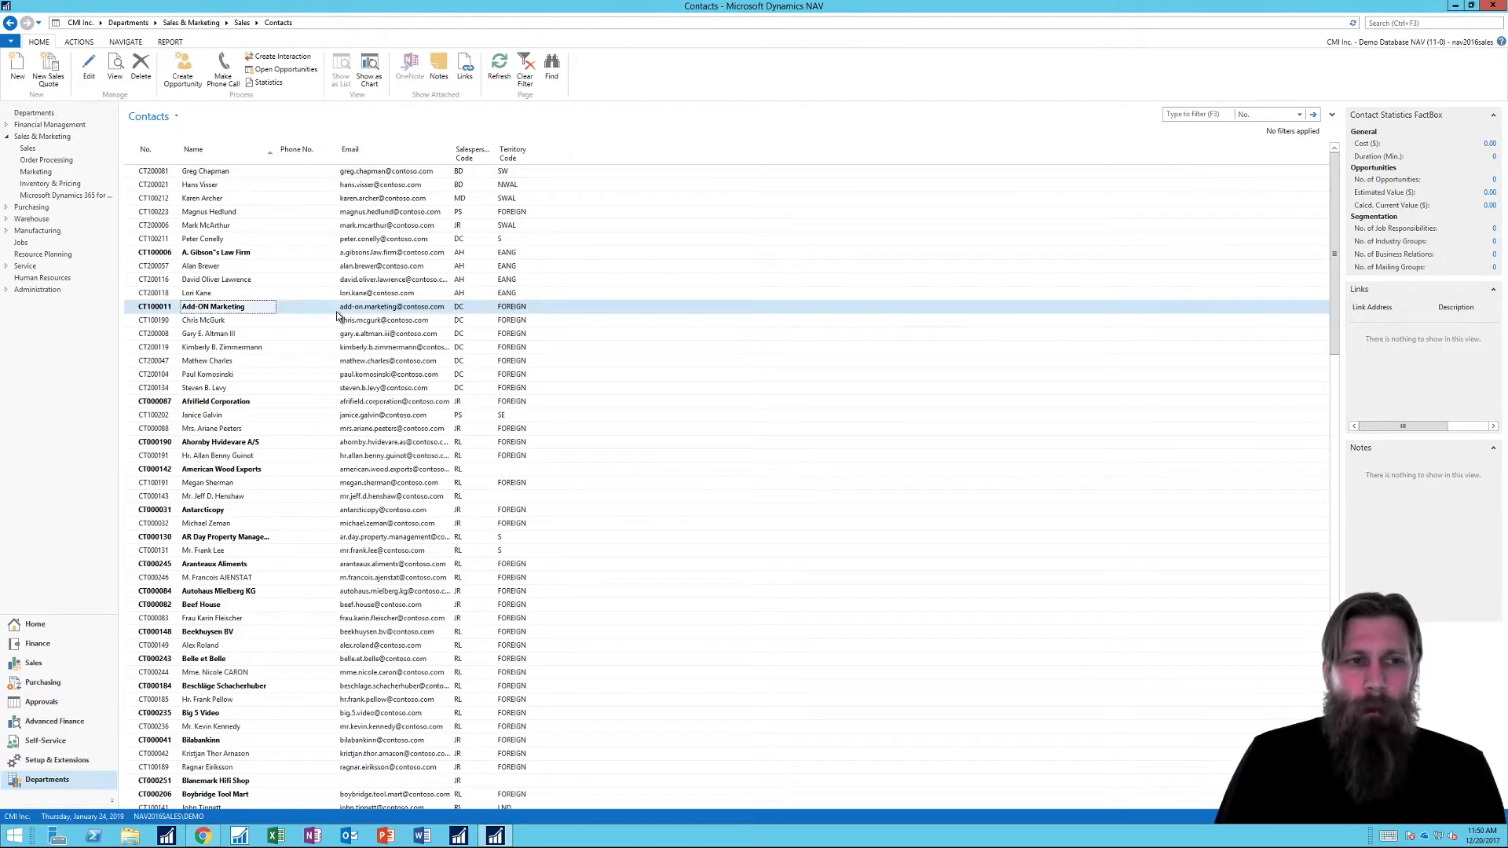
{"action": "left_click", "coordinate": [280, 333]}
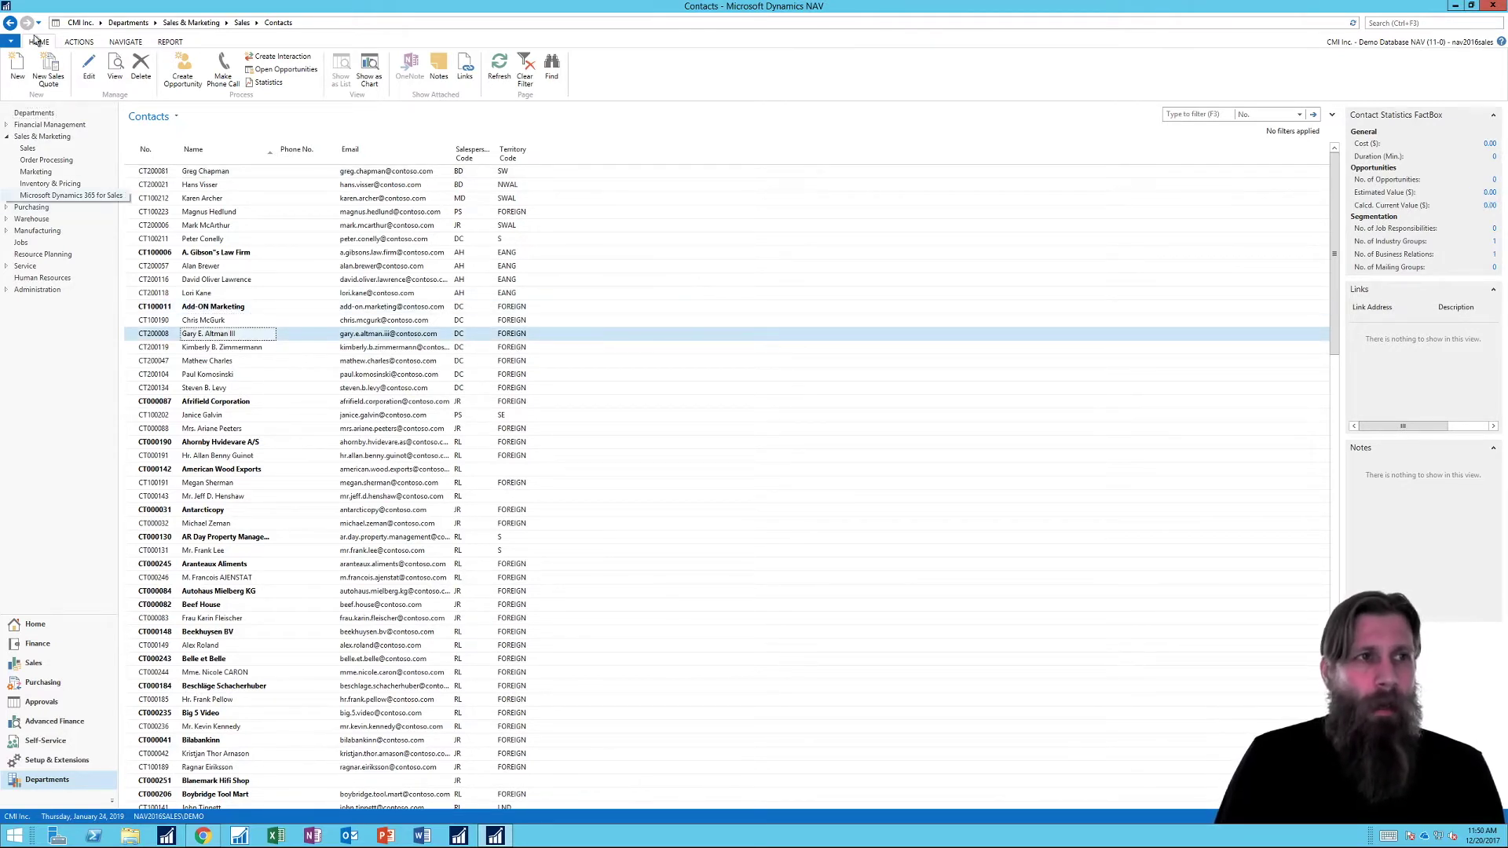
{"action": "left_click", "coordinate": [17, 73]}
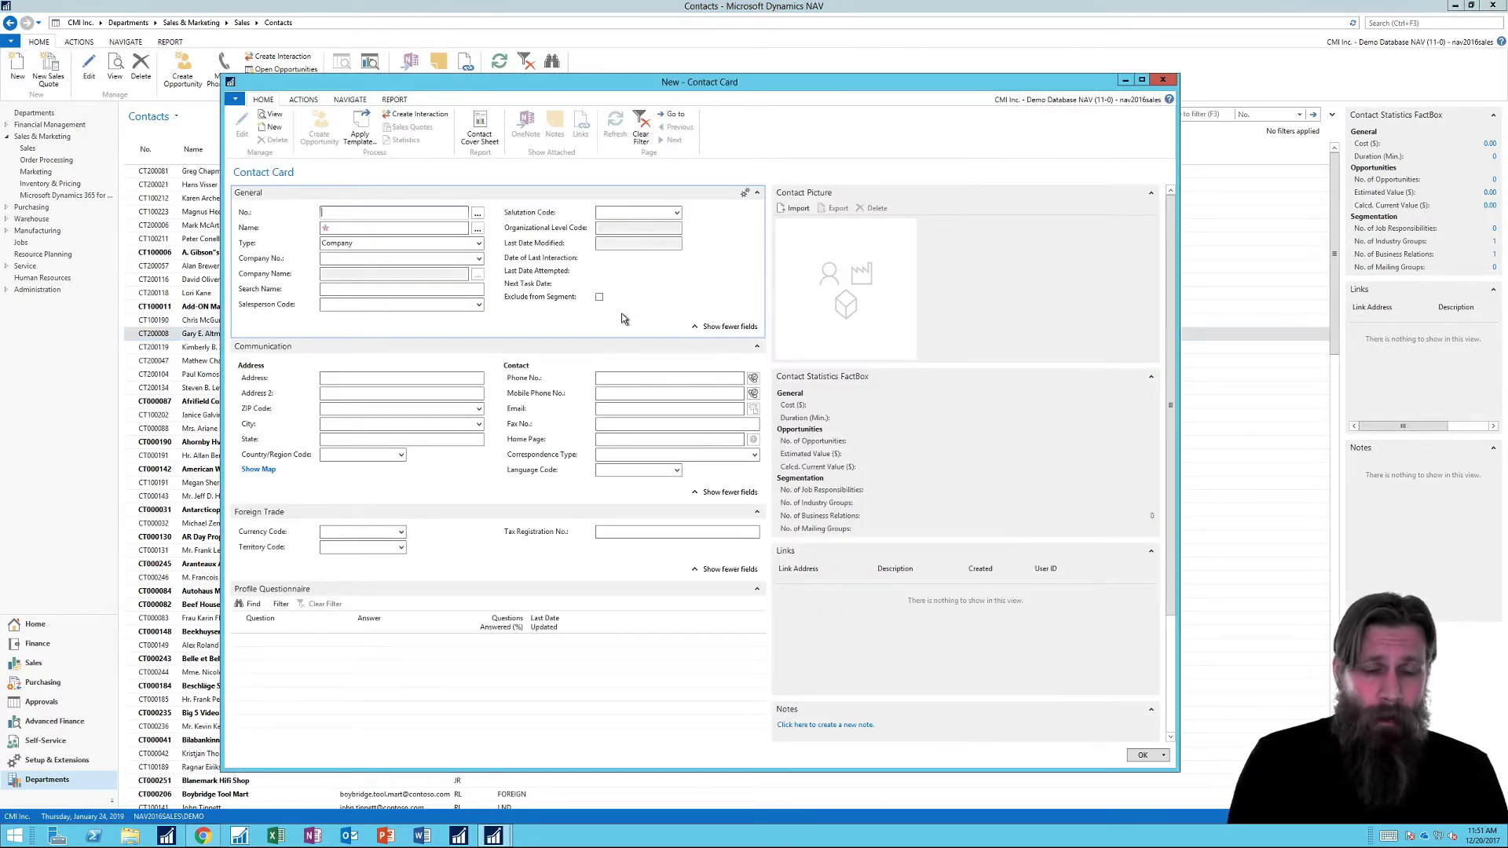
Step: Enter the contact's full name and set the contact Type to Person
{"action": "key", "text": "Tab"}
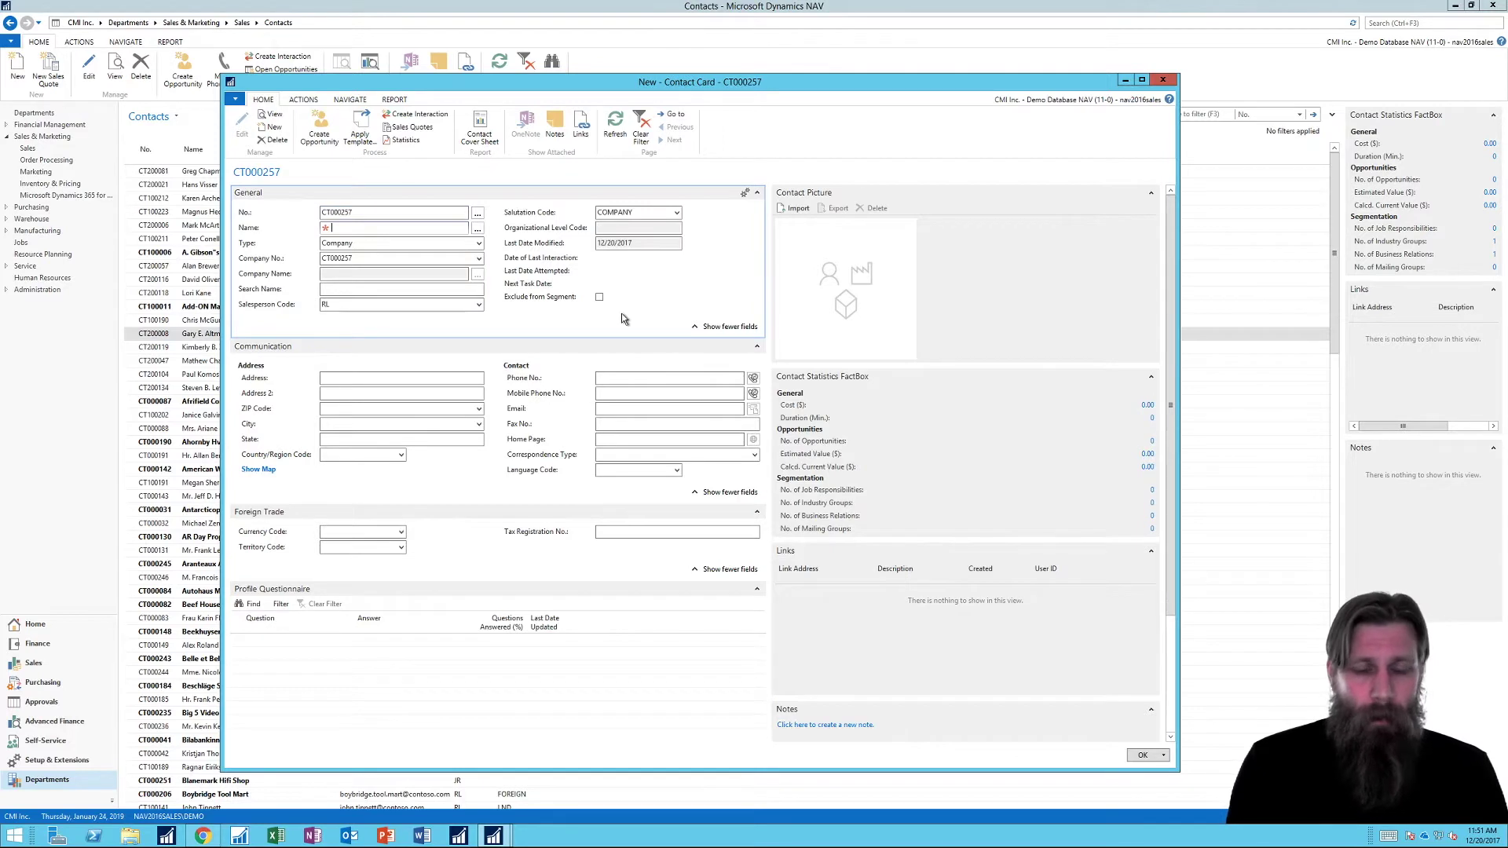
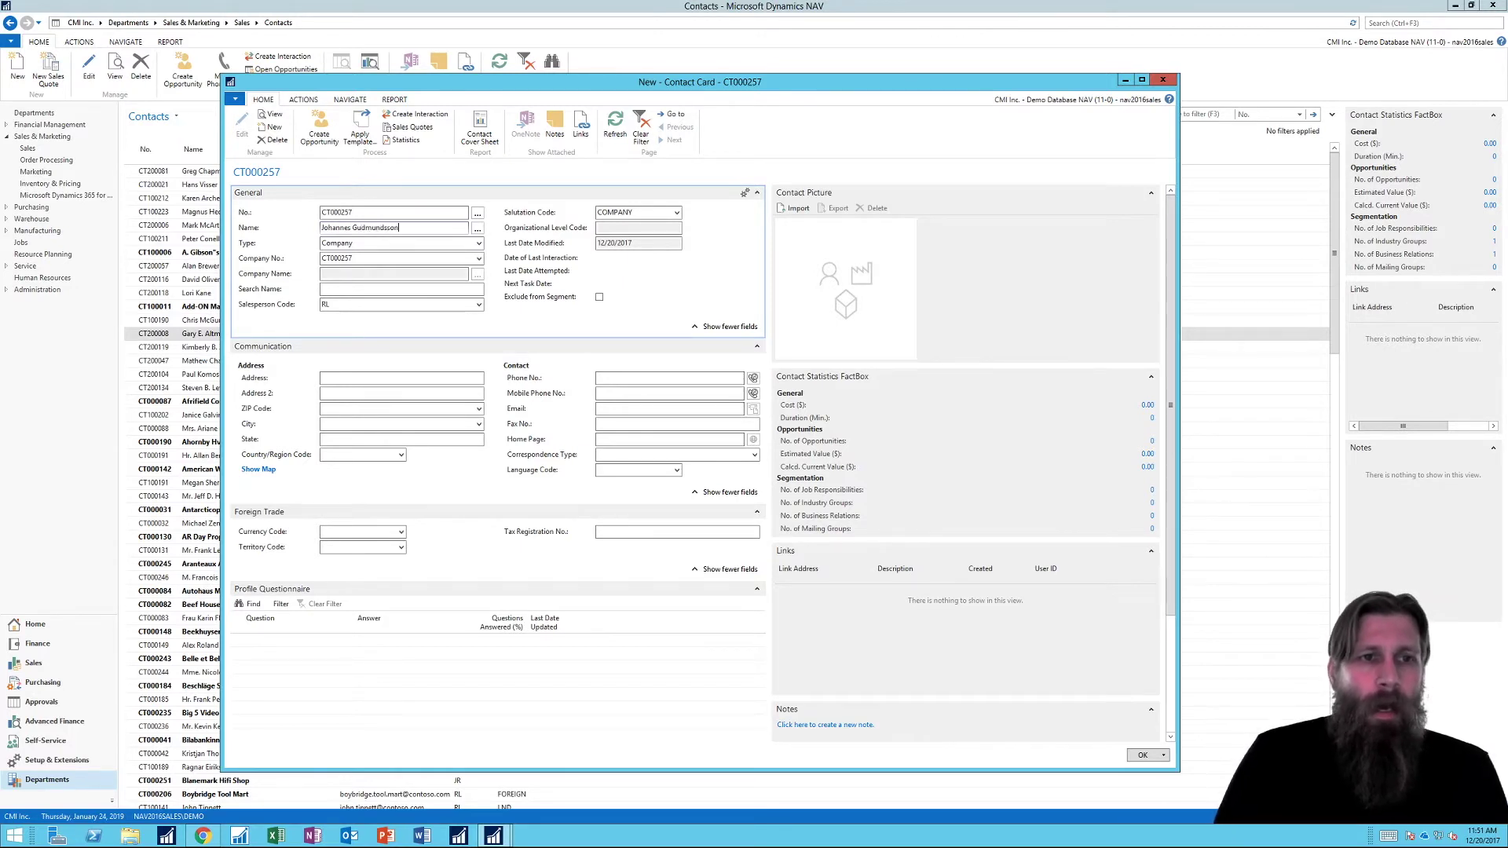
{"action": "left_click", "coordinate": [479, 243]}
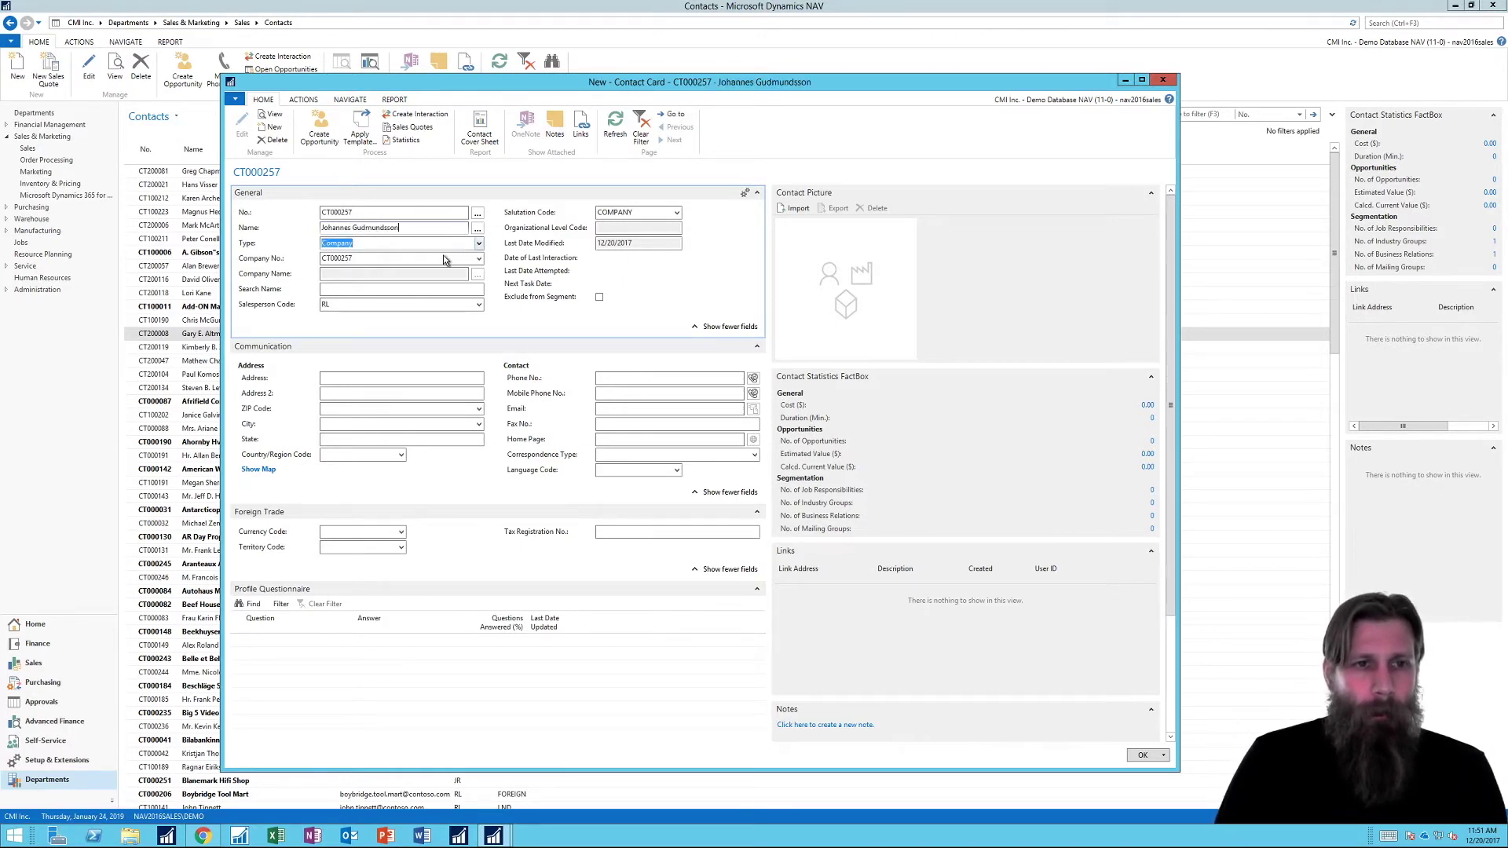
{"action": "left_click", "coordinate": [351, 272]}
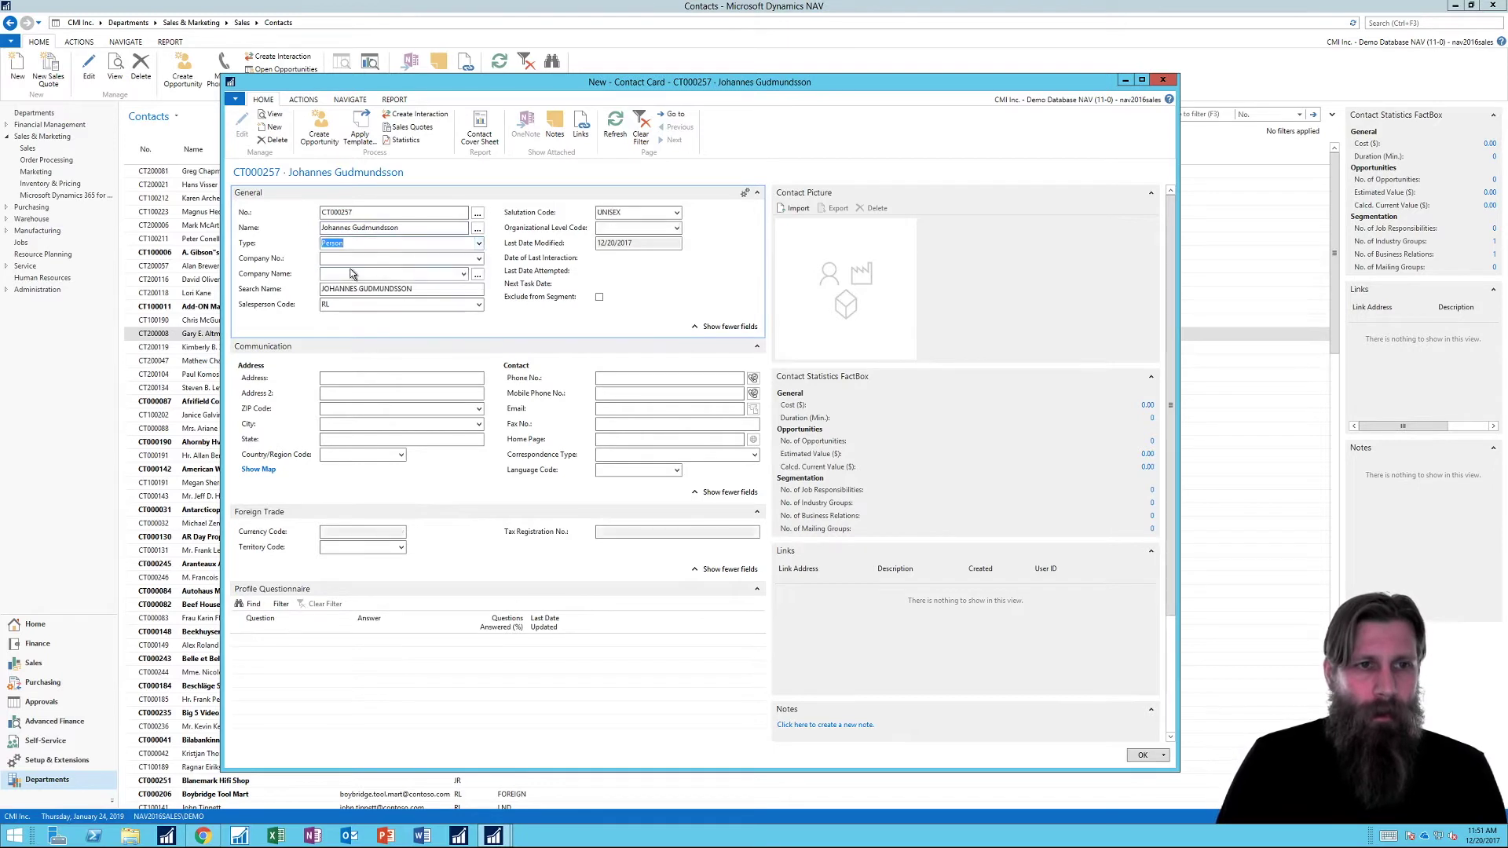
Step: Link the contact to the company Add-ON Marketing and begin importing its picture
{"action": "left_click", "coordinate": [464, 257]}
{"action": "type", "text": "add"}
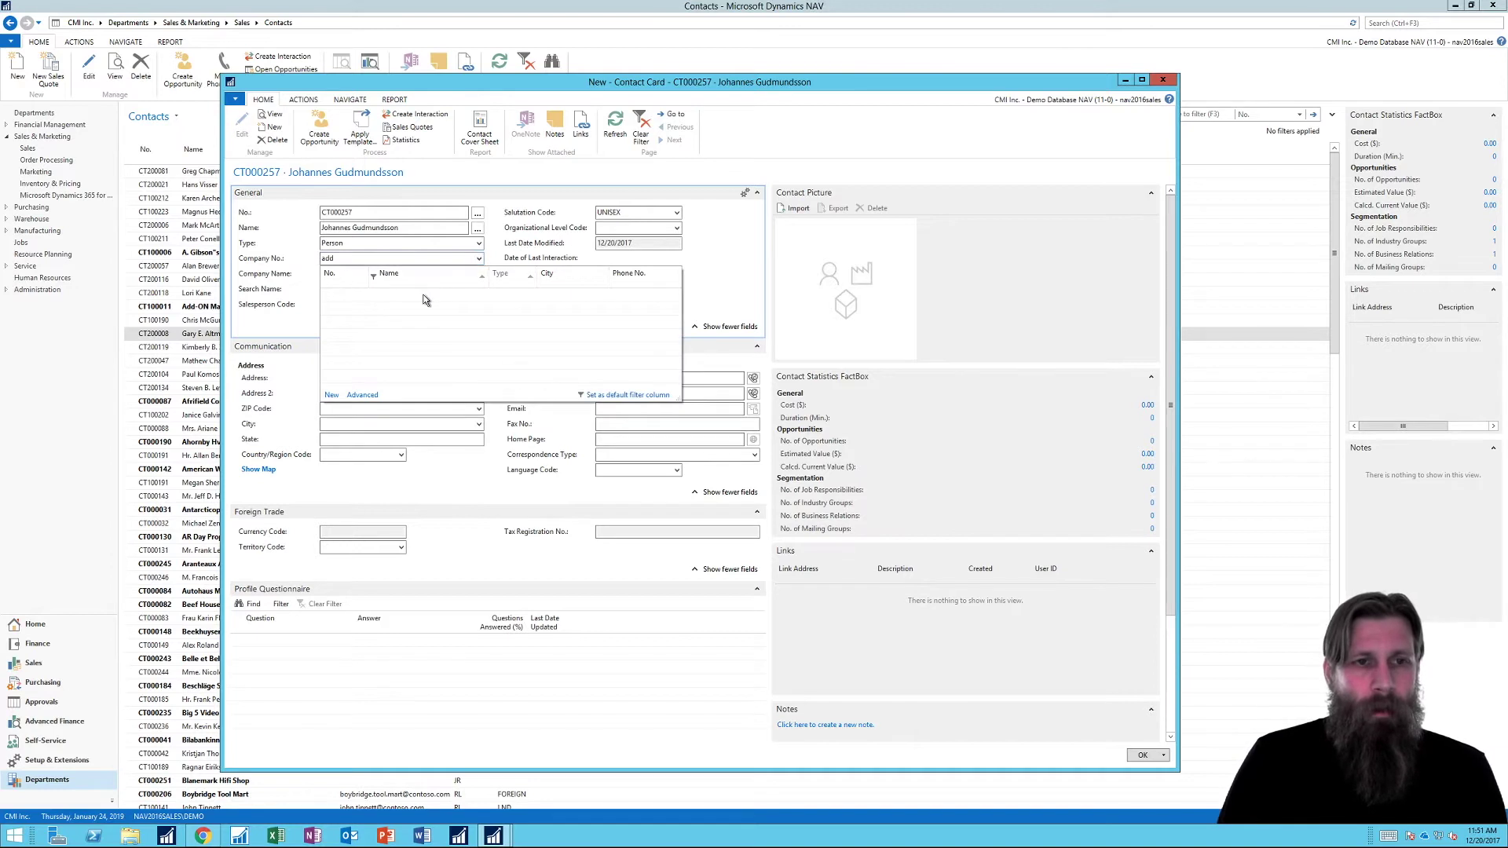
{"action": "left_click", "coordinate": [423, 295]}
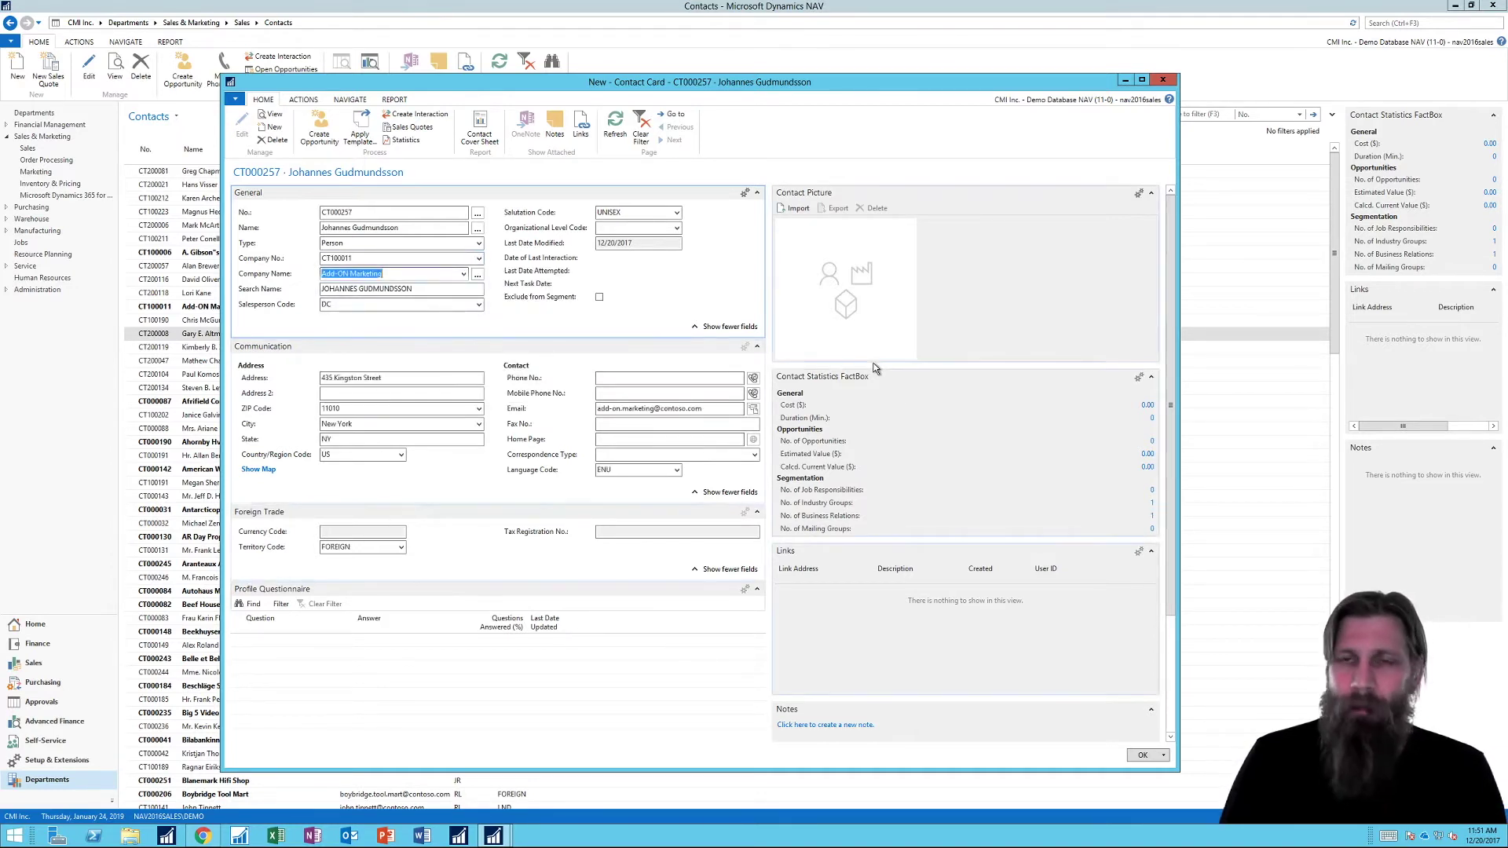
{"action": "left_click_drag", "start_coordinate": [724, 82], "coordinate": [727, 41]}
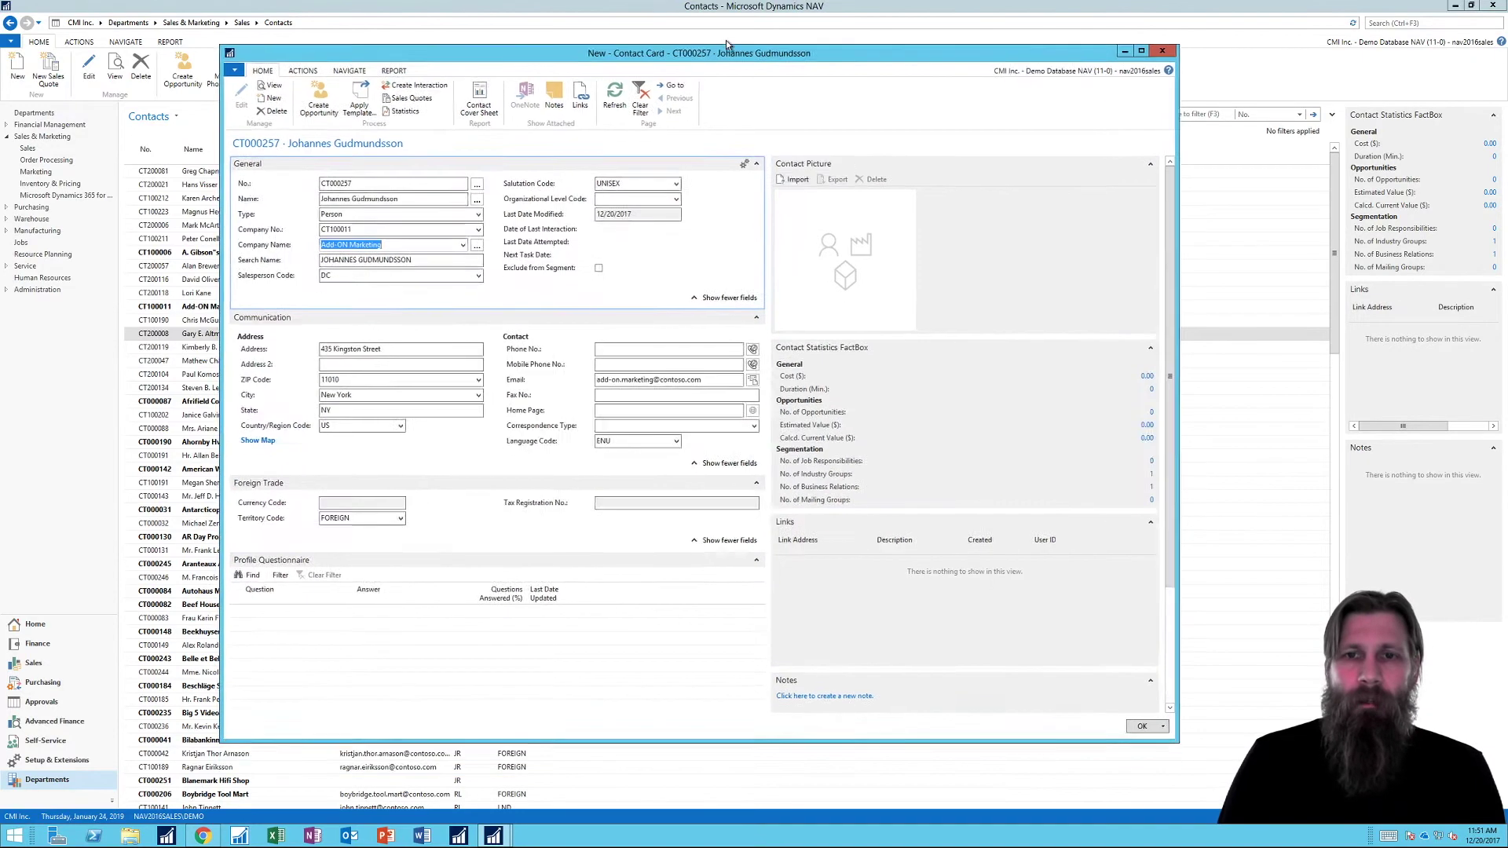
{"action": "left_click", "coordinate": [797, 166]}
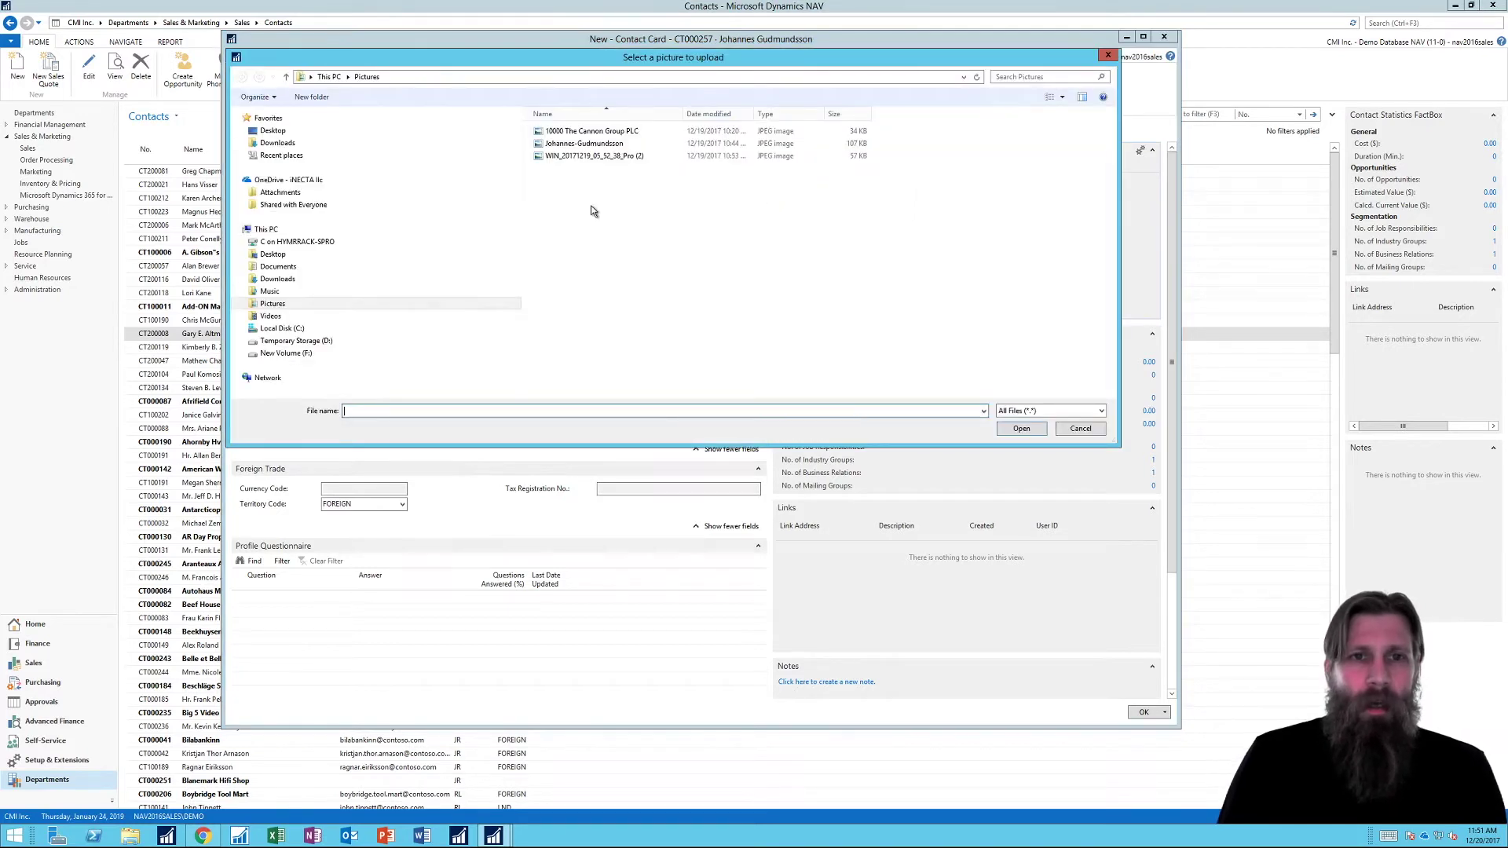
Step: Upload the webcam photo, check the detected gender Male and age 37 answers, and close the card
{"action": "double_click", "coordinate": [604, 157]}
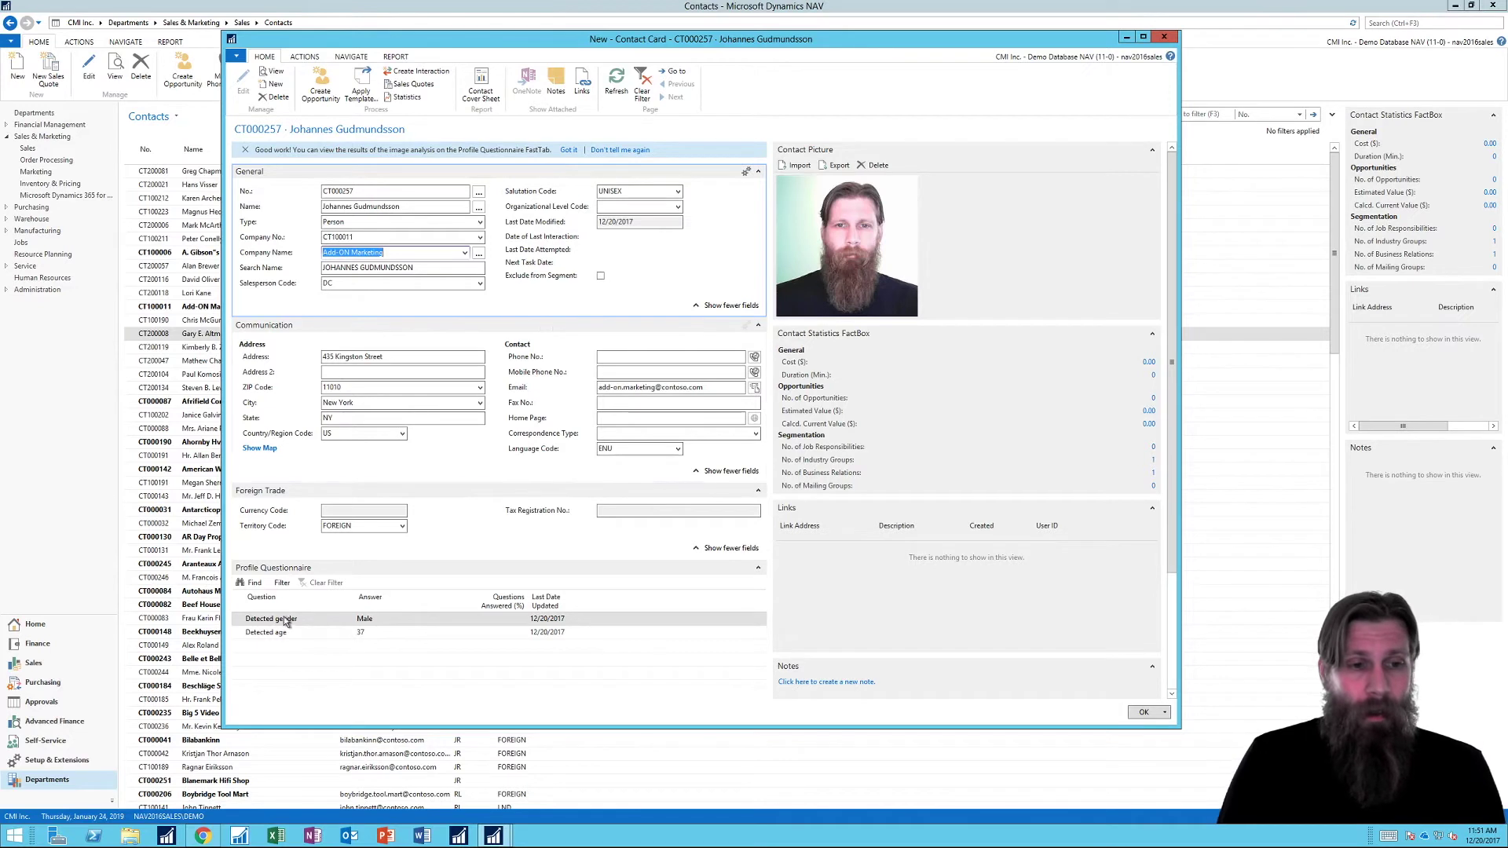
{"action": "left_click", "coordinate": [369, 620]}
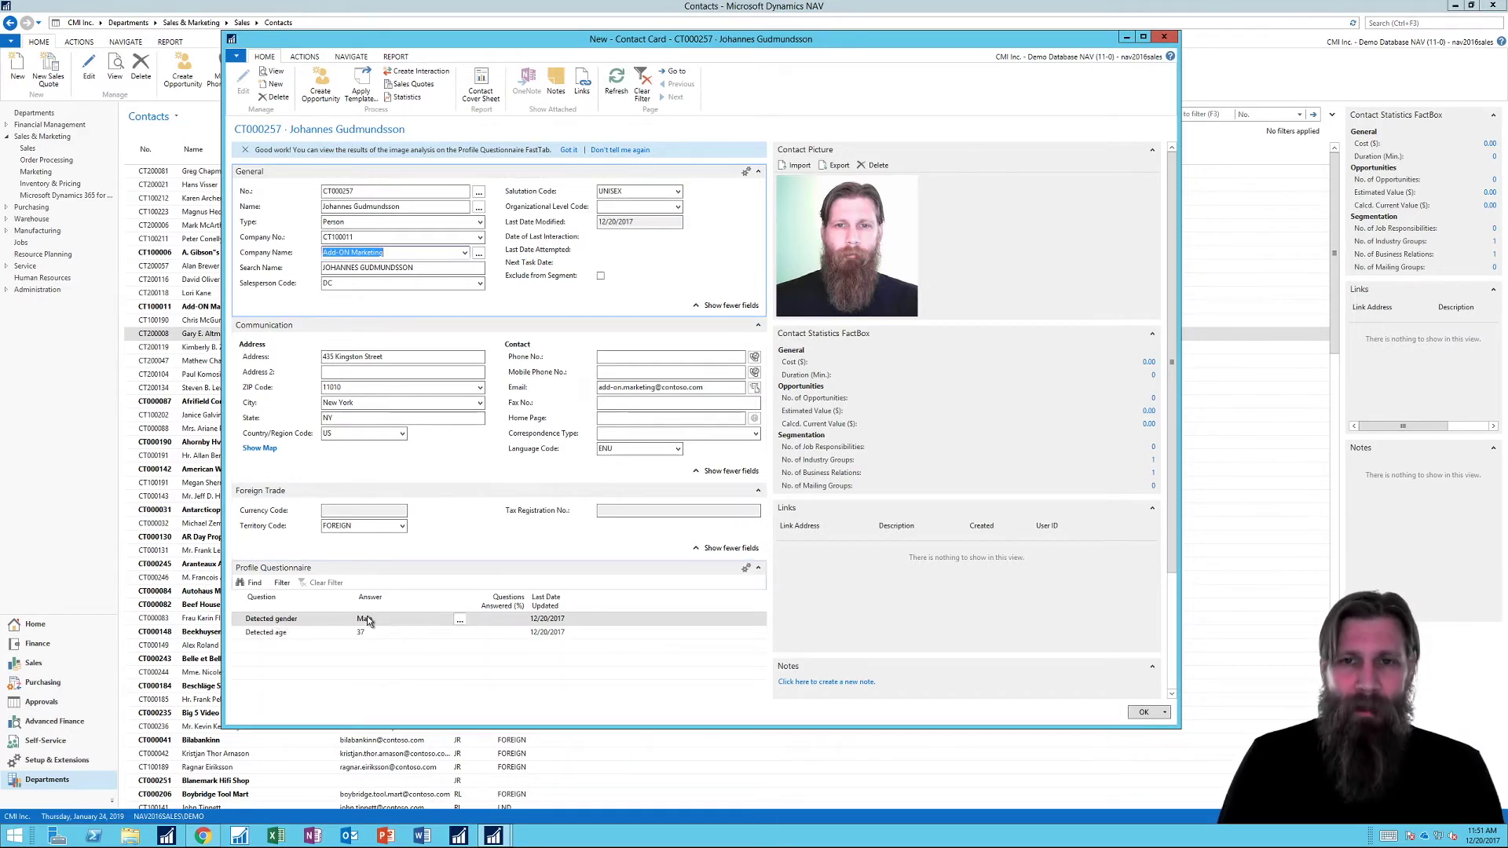
{"action": "left_click", "coordinate": [846, 283]}
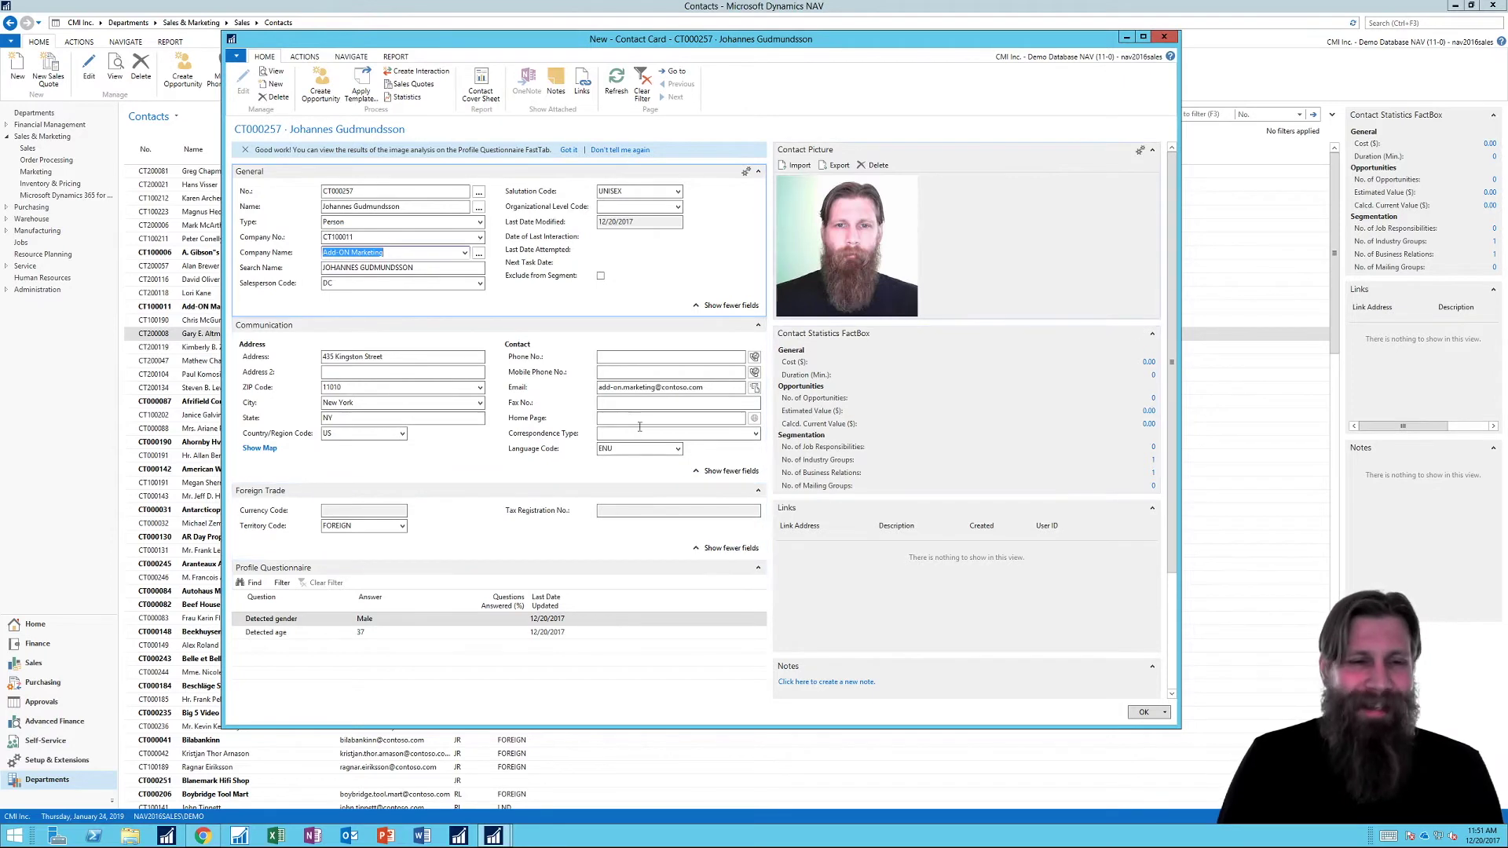
{"action": "left_click", "coordinate": [407, 651]}
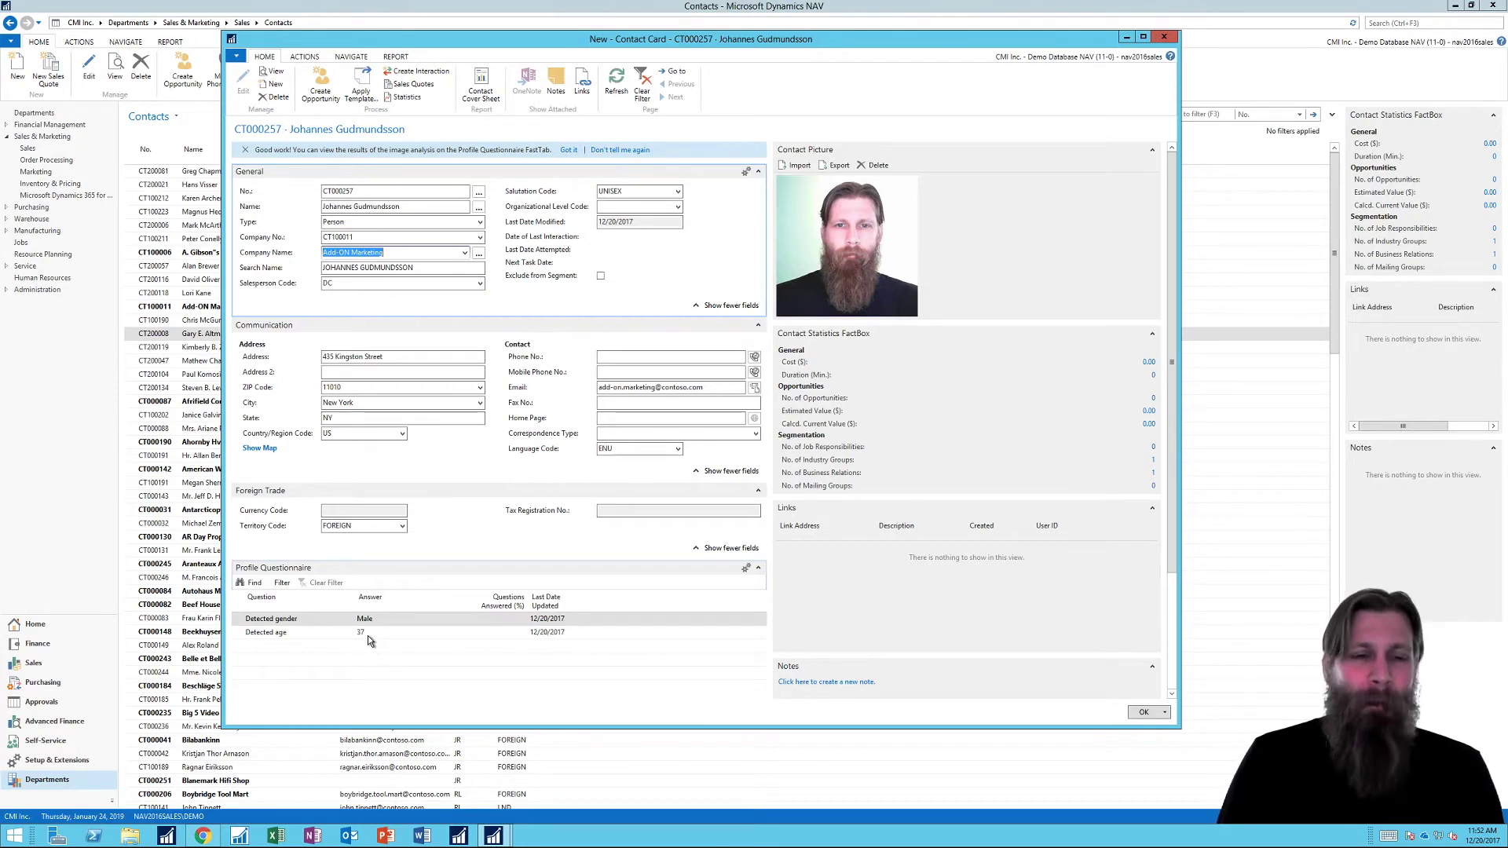
{"action": "mouse_move", "coordinate": [362, 639]}
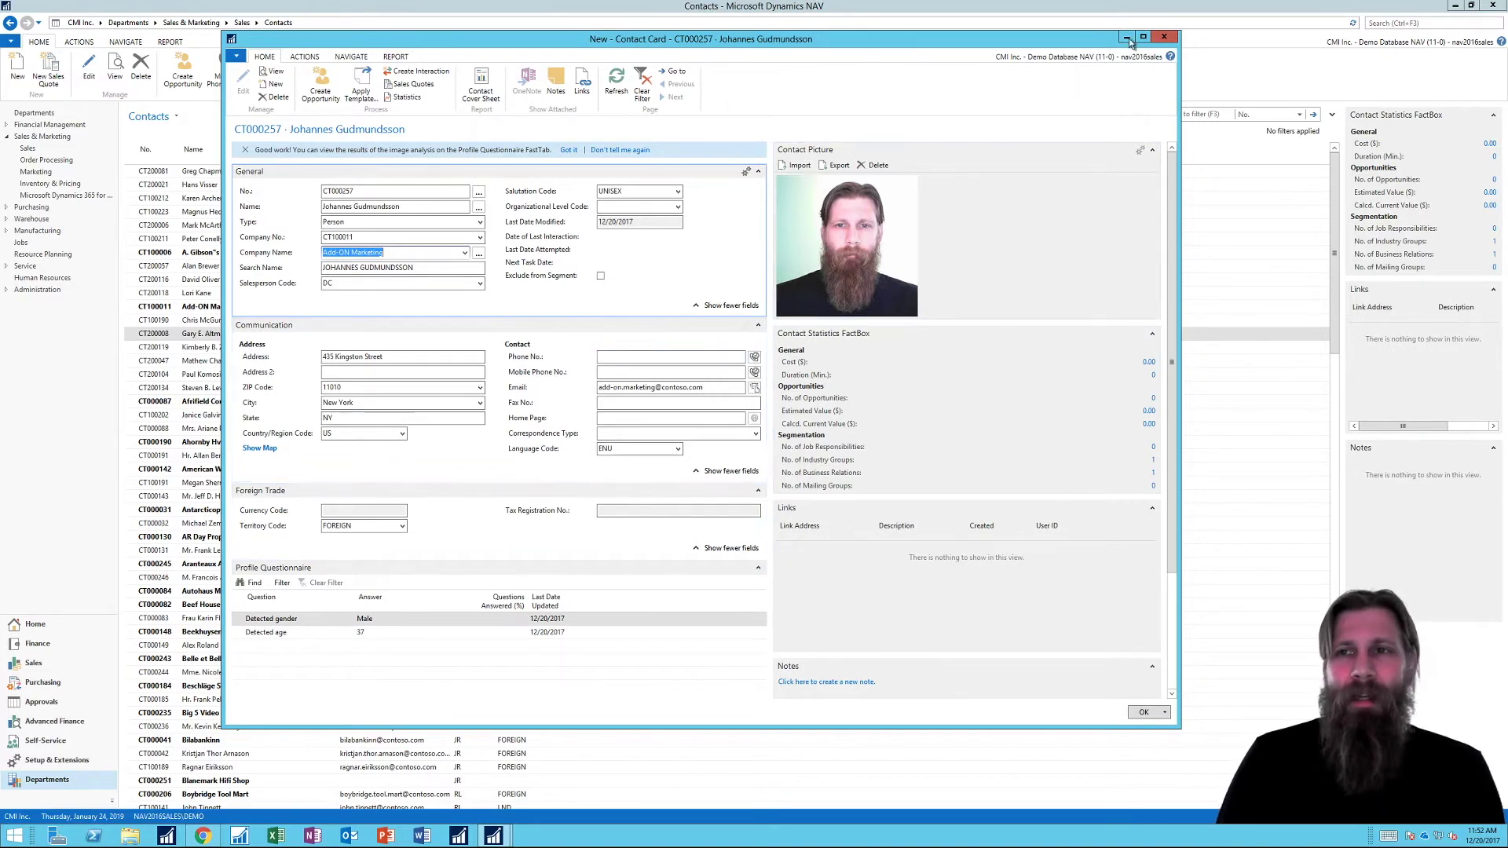
{"action": "left_click", "coordinate": [1163, 37]}
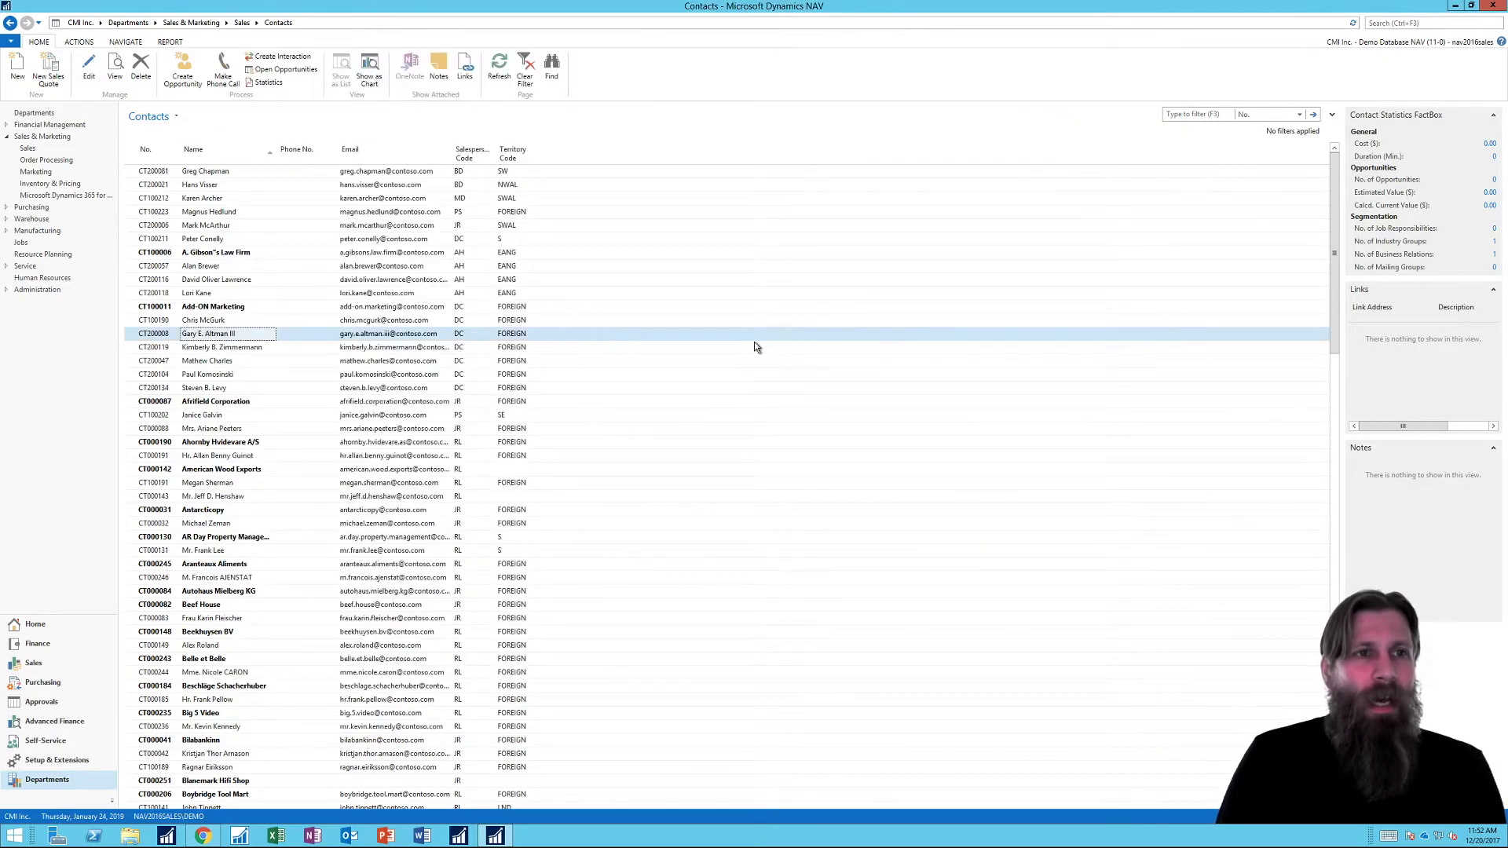
Step: From Home, check the Image Analyzer extension's details in the Extensions list, then close it
{"action": "left_click", "coordinate": [58, 629]}
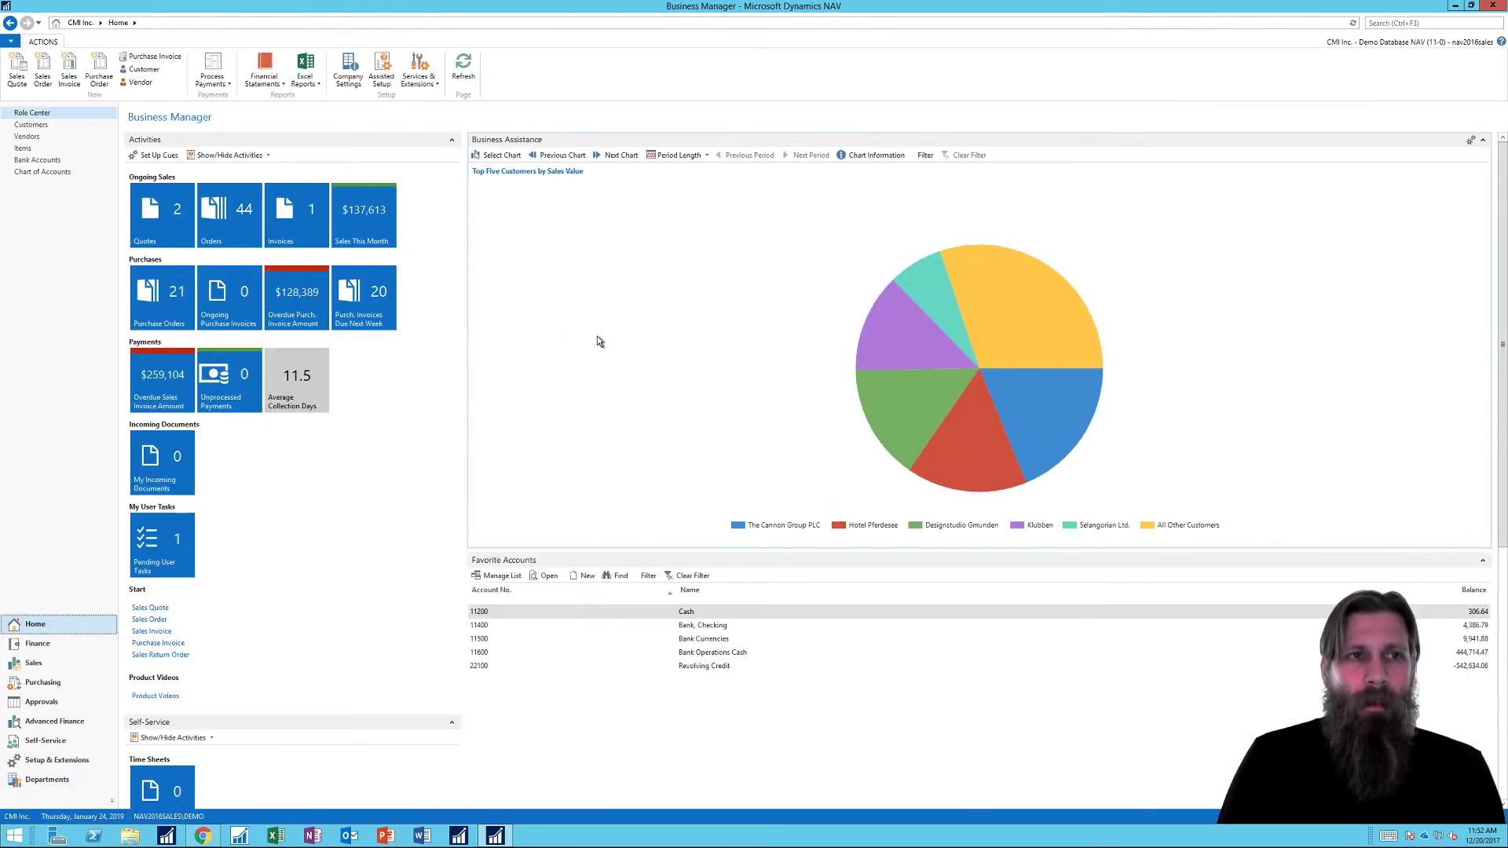
{"action": "left_click", "coordinate": [430, 76]}
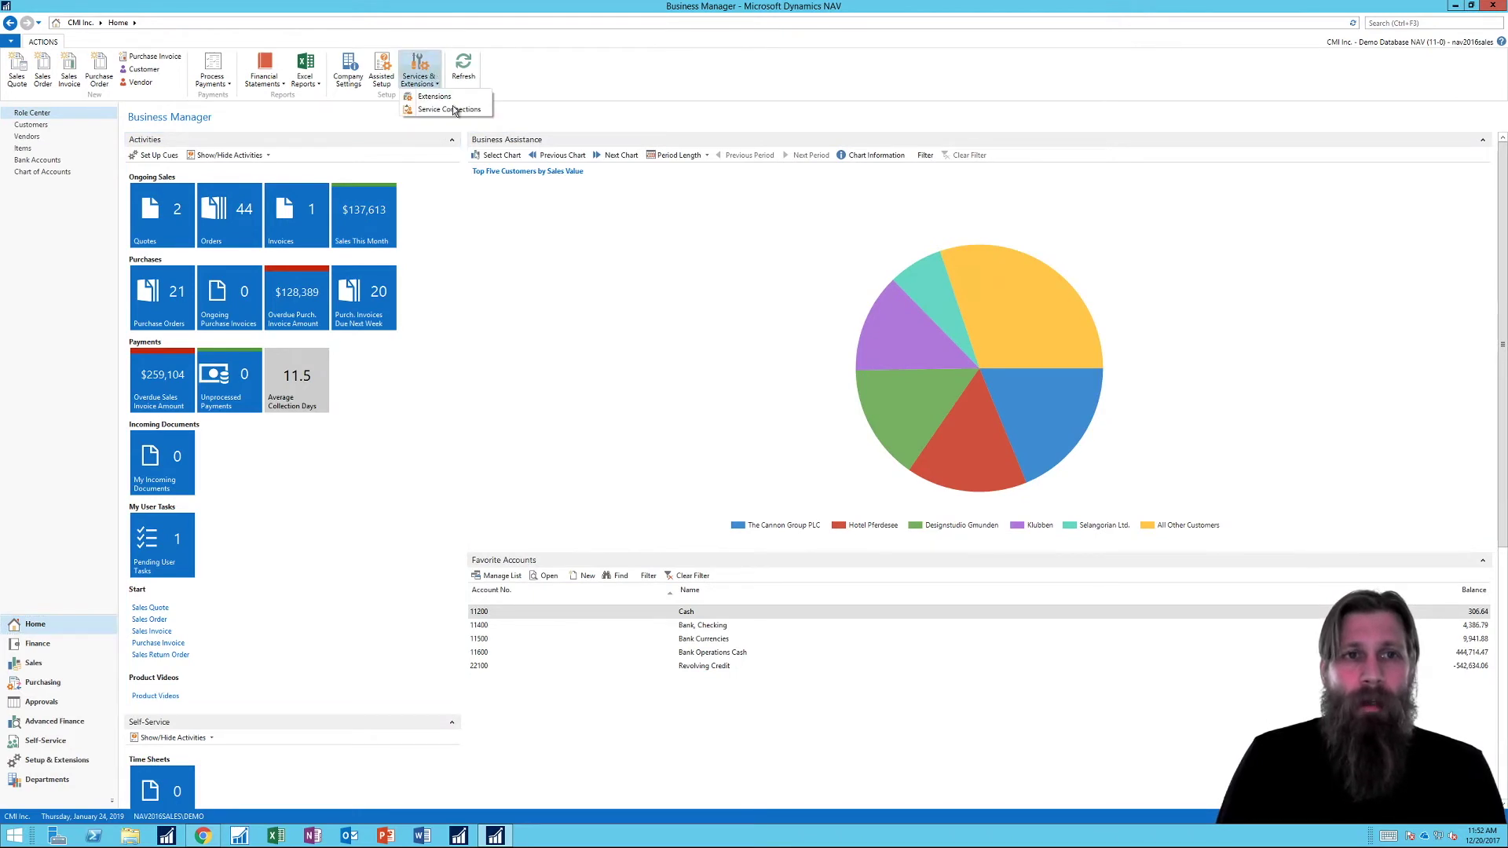
{"action": "left_click", "coordinate": [448, 97]}
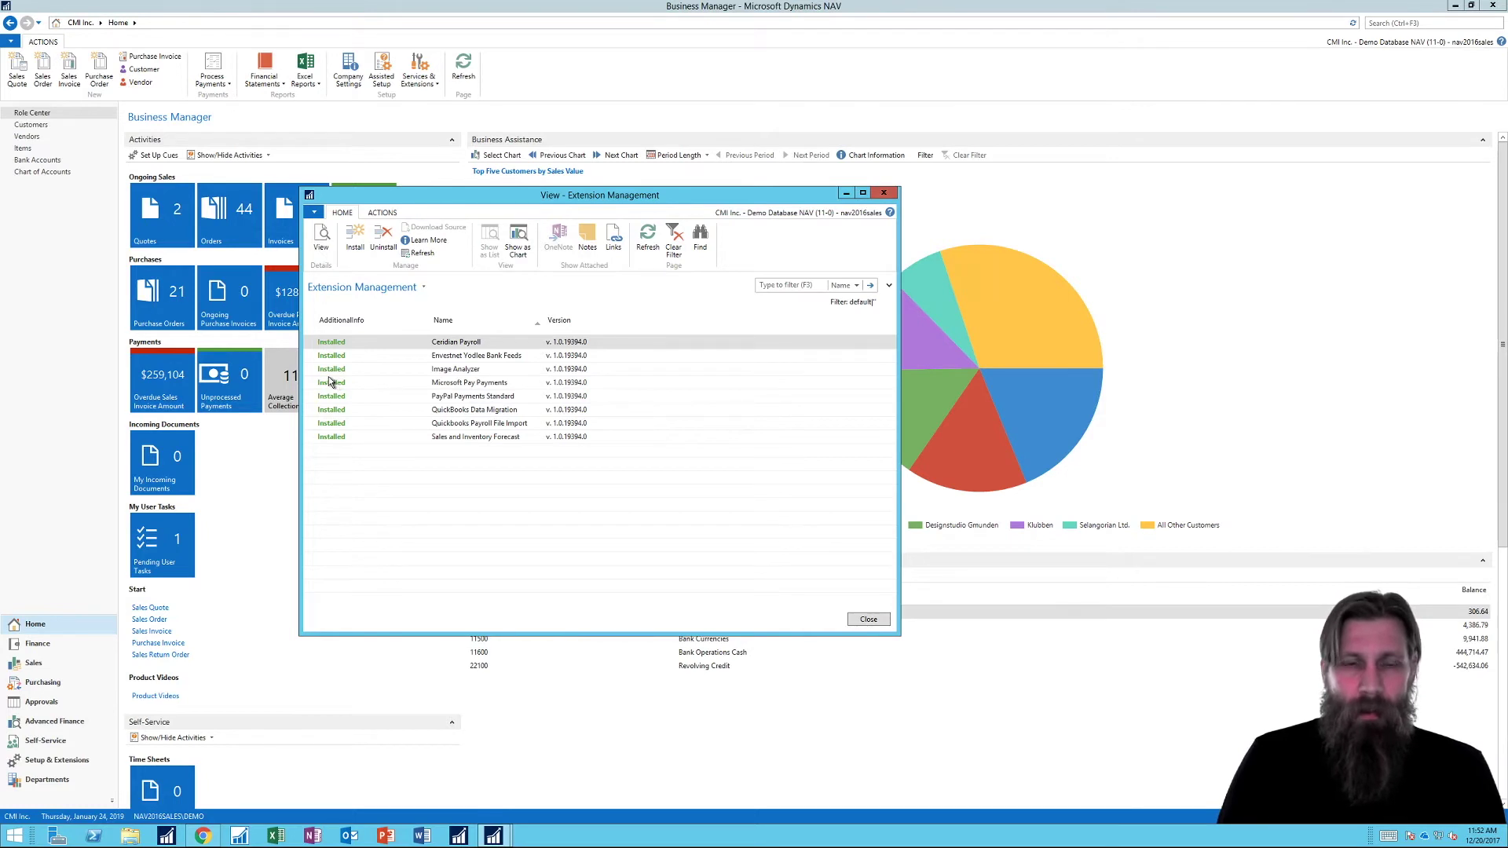
{"action": "left_click", "coordinate": [458, 370]}
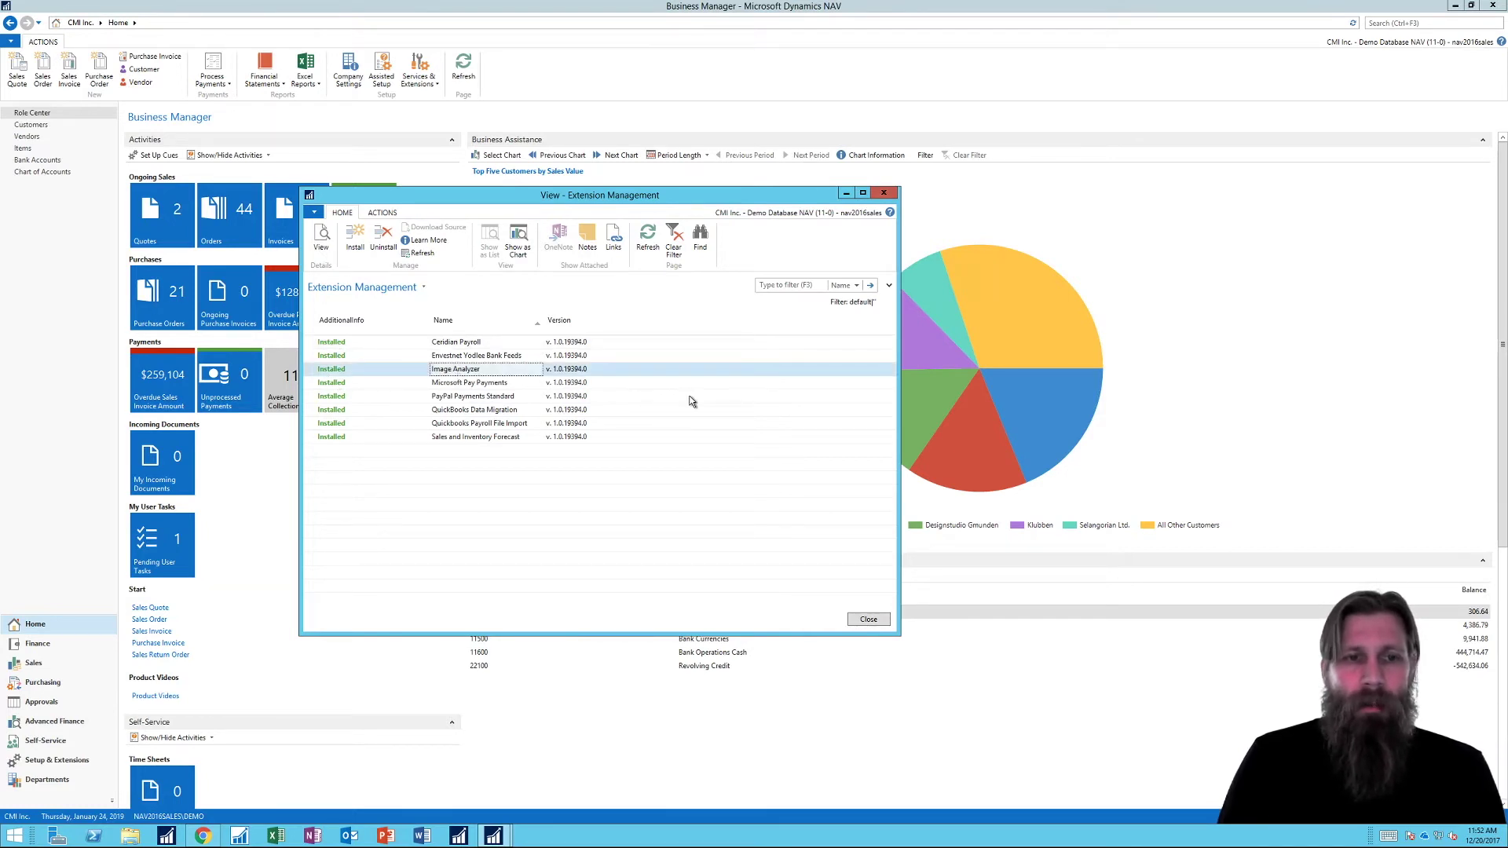
{"action": "left_click", "coordinate": [322, 240]}
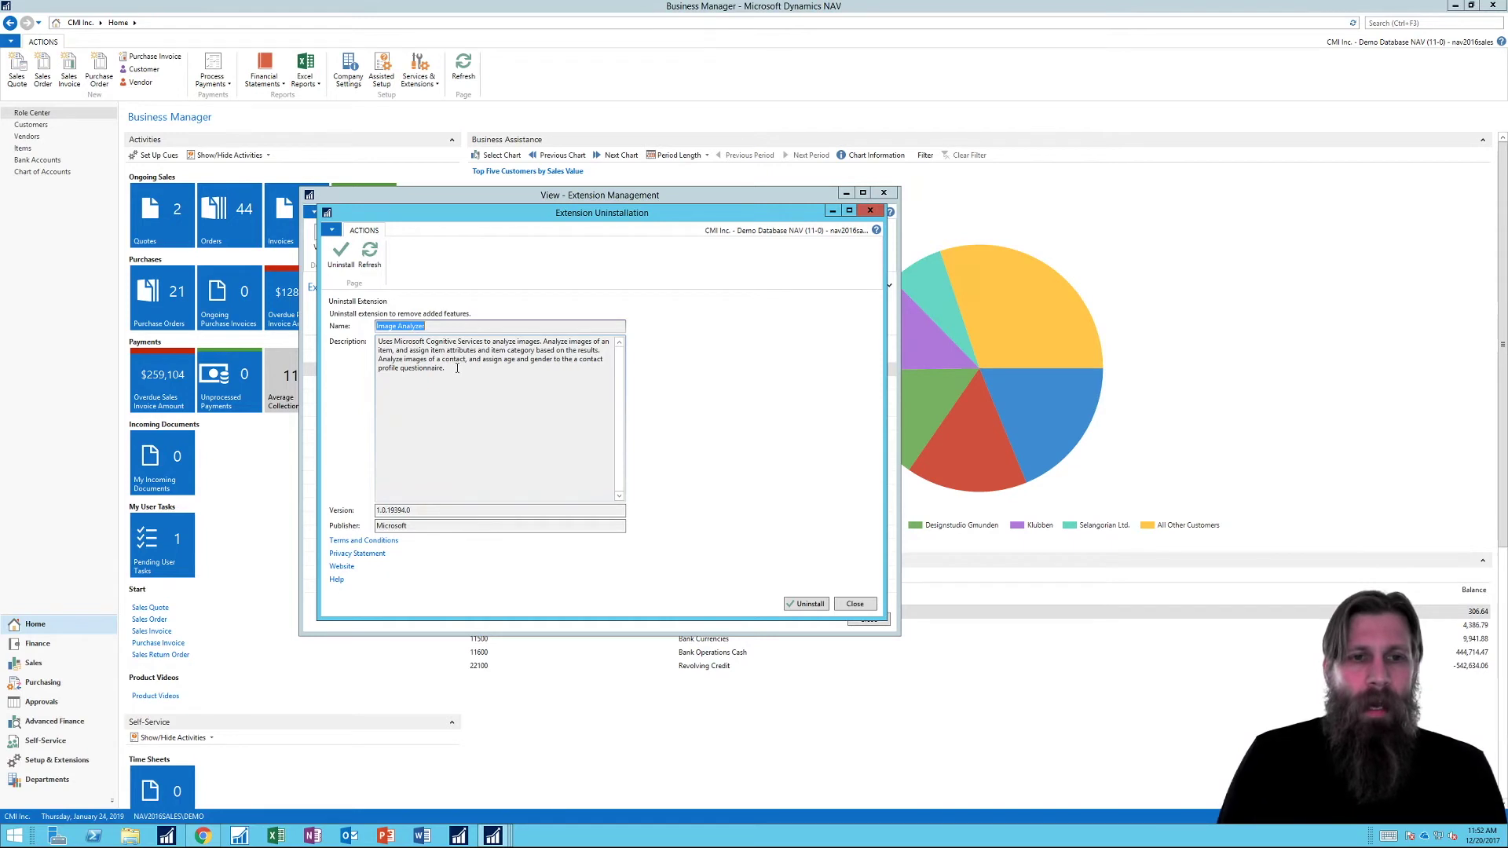
{"action": "left_click", "coordinate": [870, 211]}
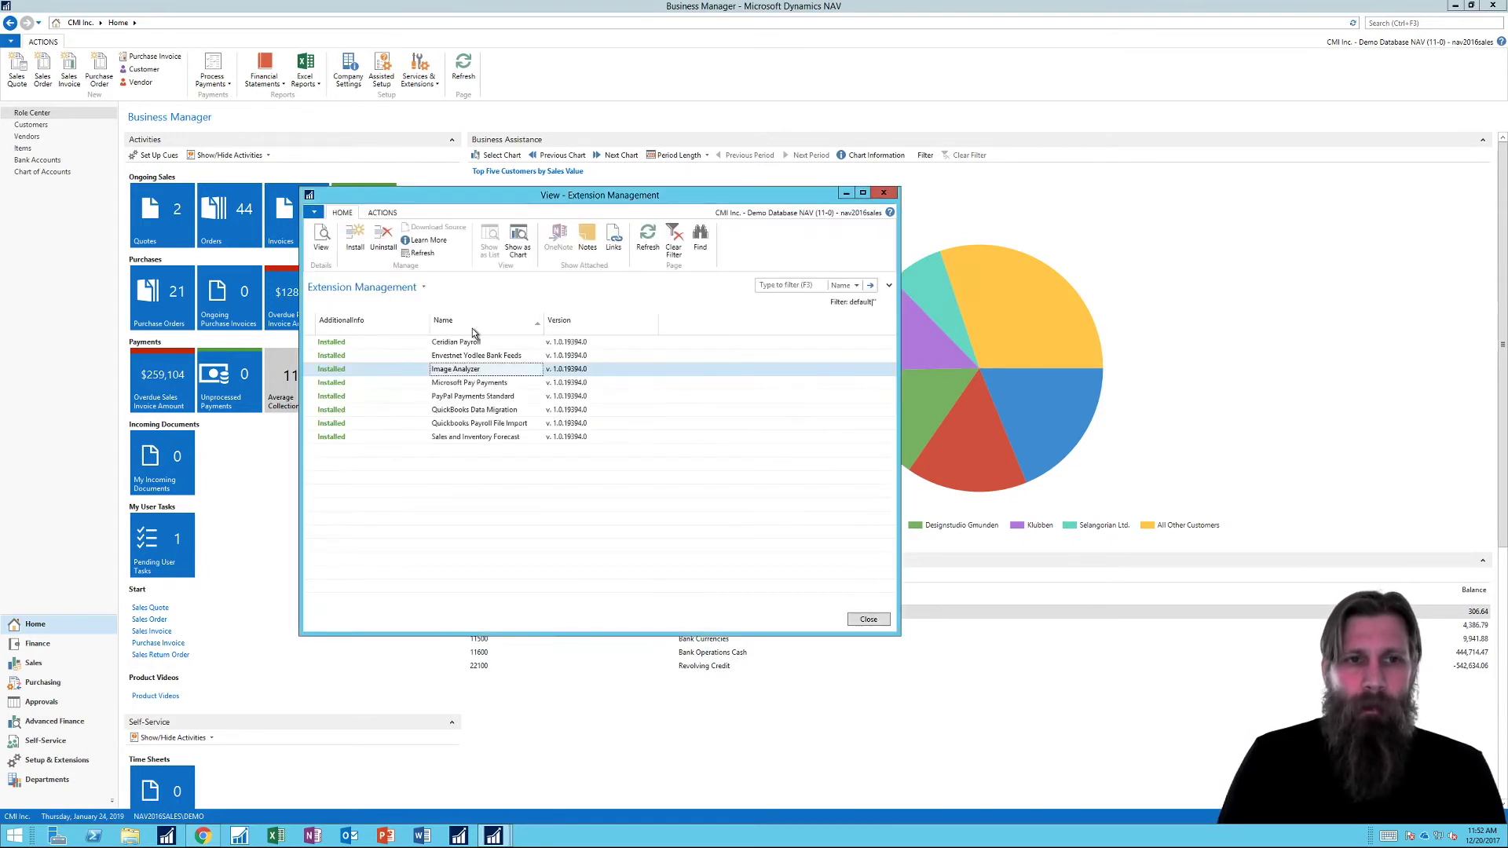
{"action": "left_click", "coordinate": [396, 214]}
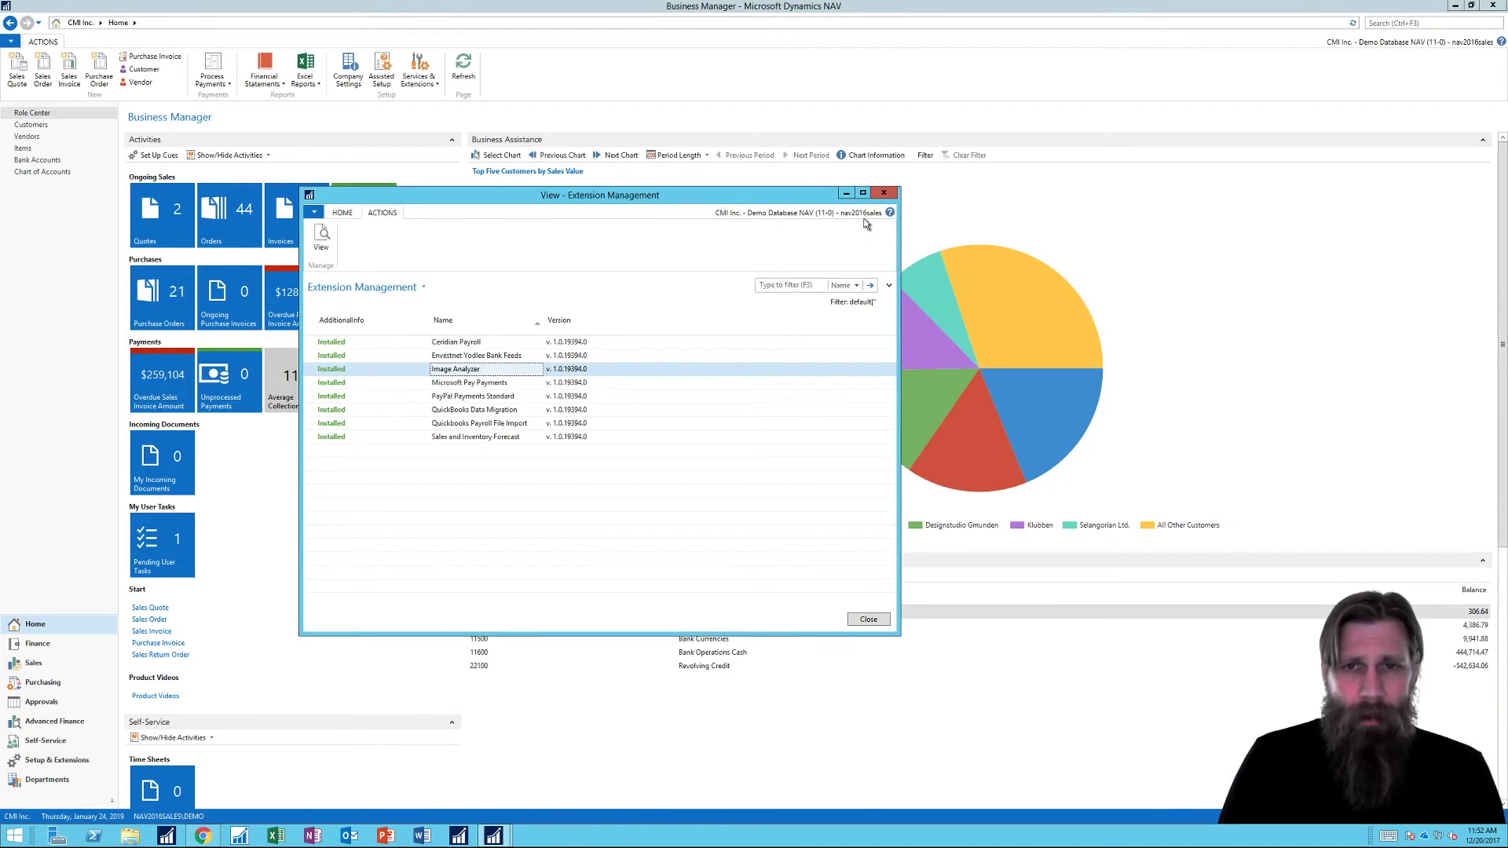
{"action": "left_click", "coordinate": [884, 193]}
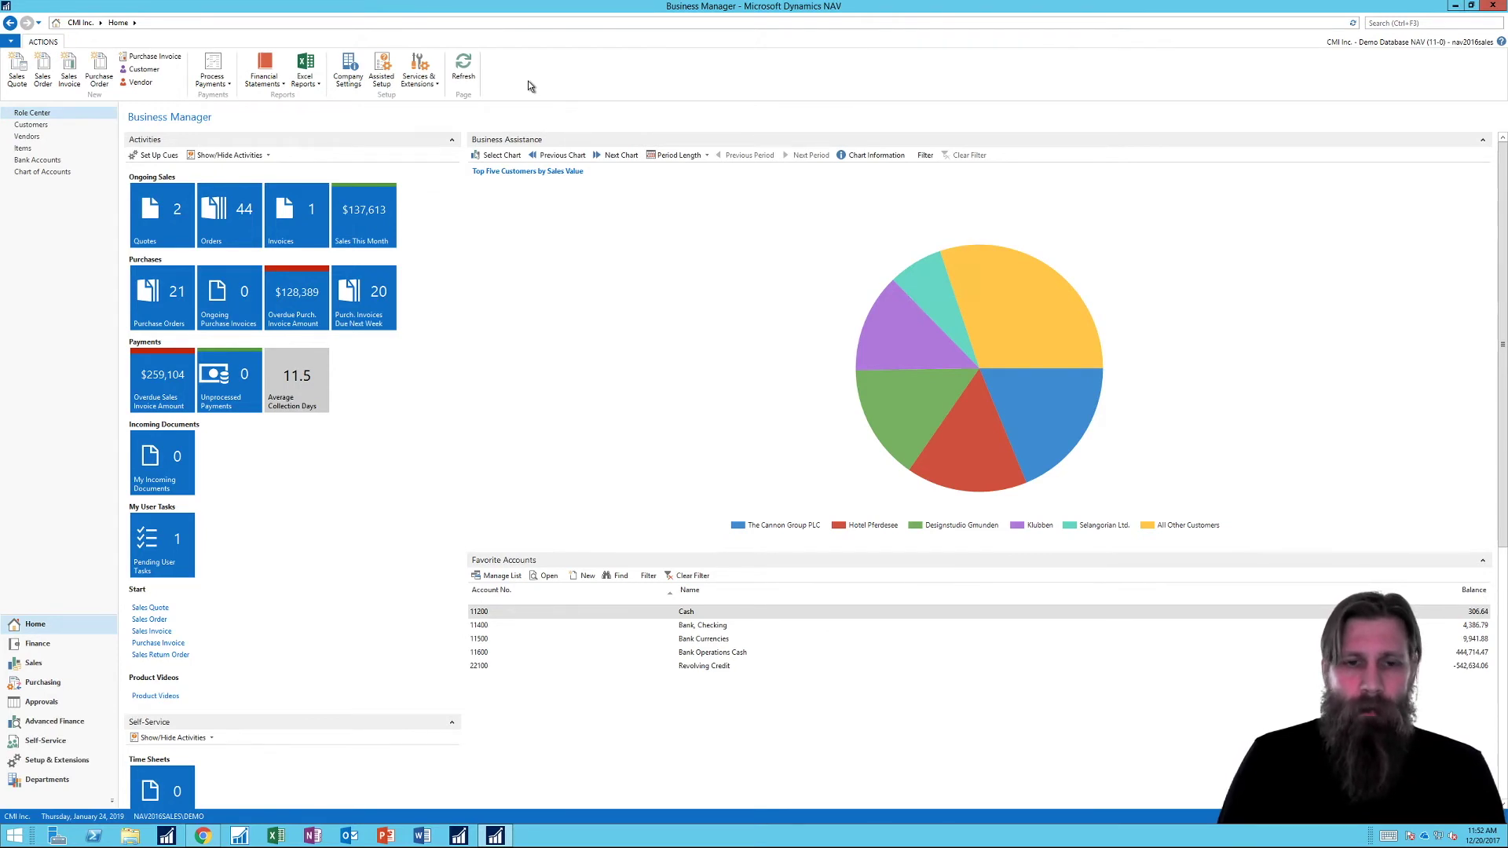
Step: Open Service Connections and show the navigation options for the selected connection
{"action": "left_click", "coordinate": [425, 78]}
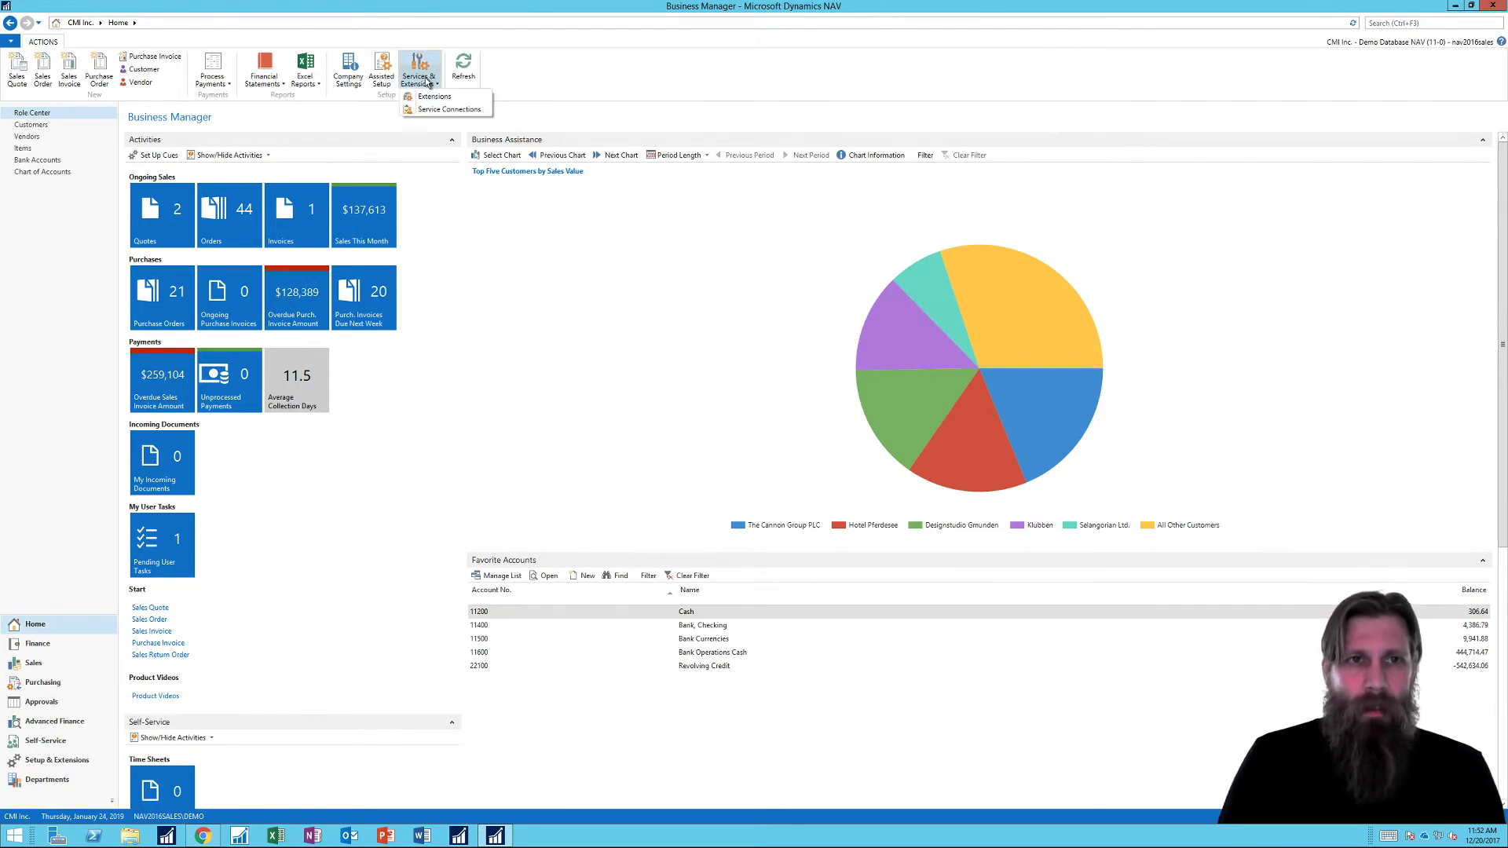
{"action": "left_click", "coordinate": [448, 109]}
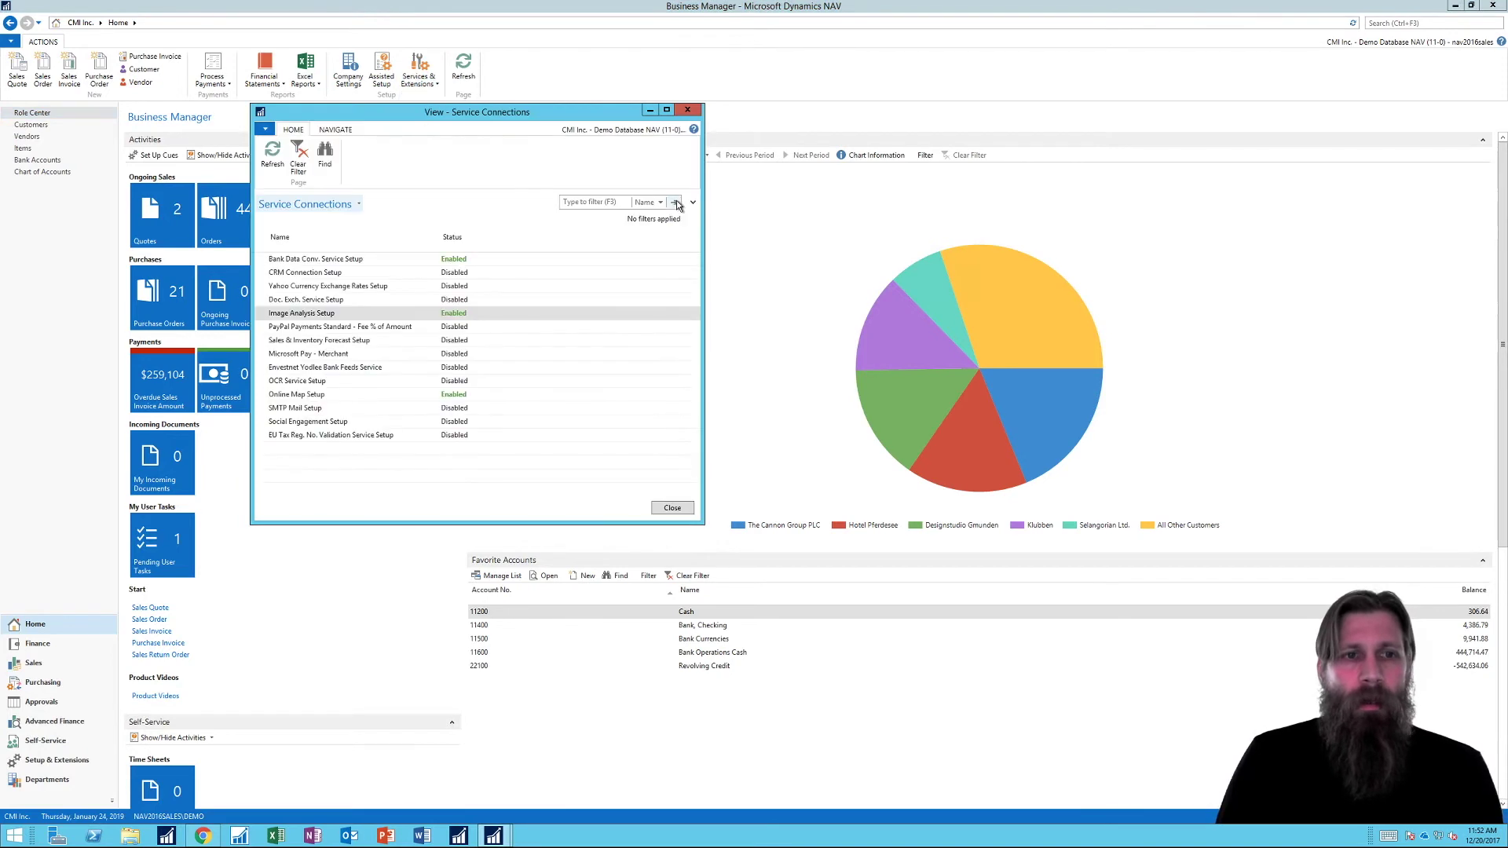
{"action": "left_click", "coordinate": [343, 132]}
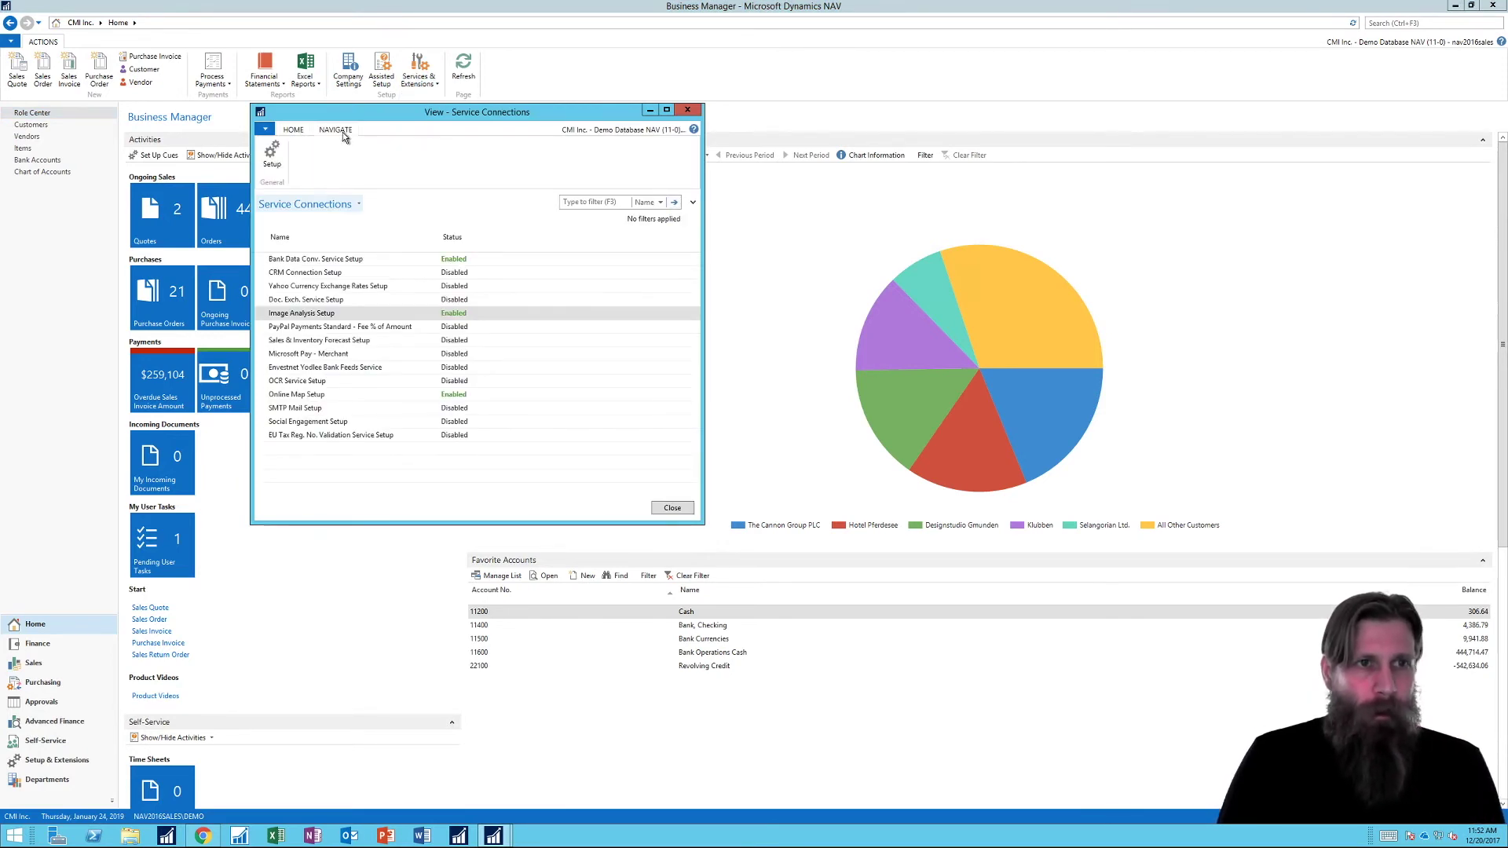
Step: Open Image Analysis Setup, enlarge it, select the API URI, and review its HOME and ACTIONS commands
{"action": "left_click", "coordinate": [274, 155]}
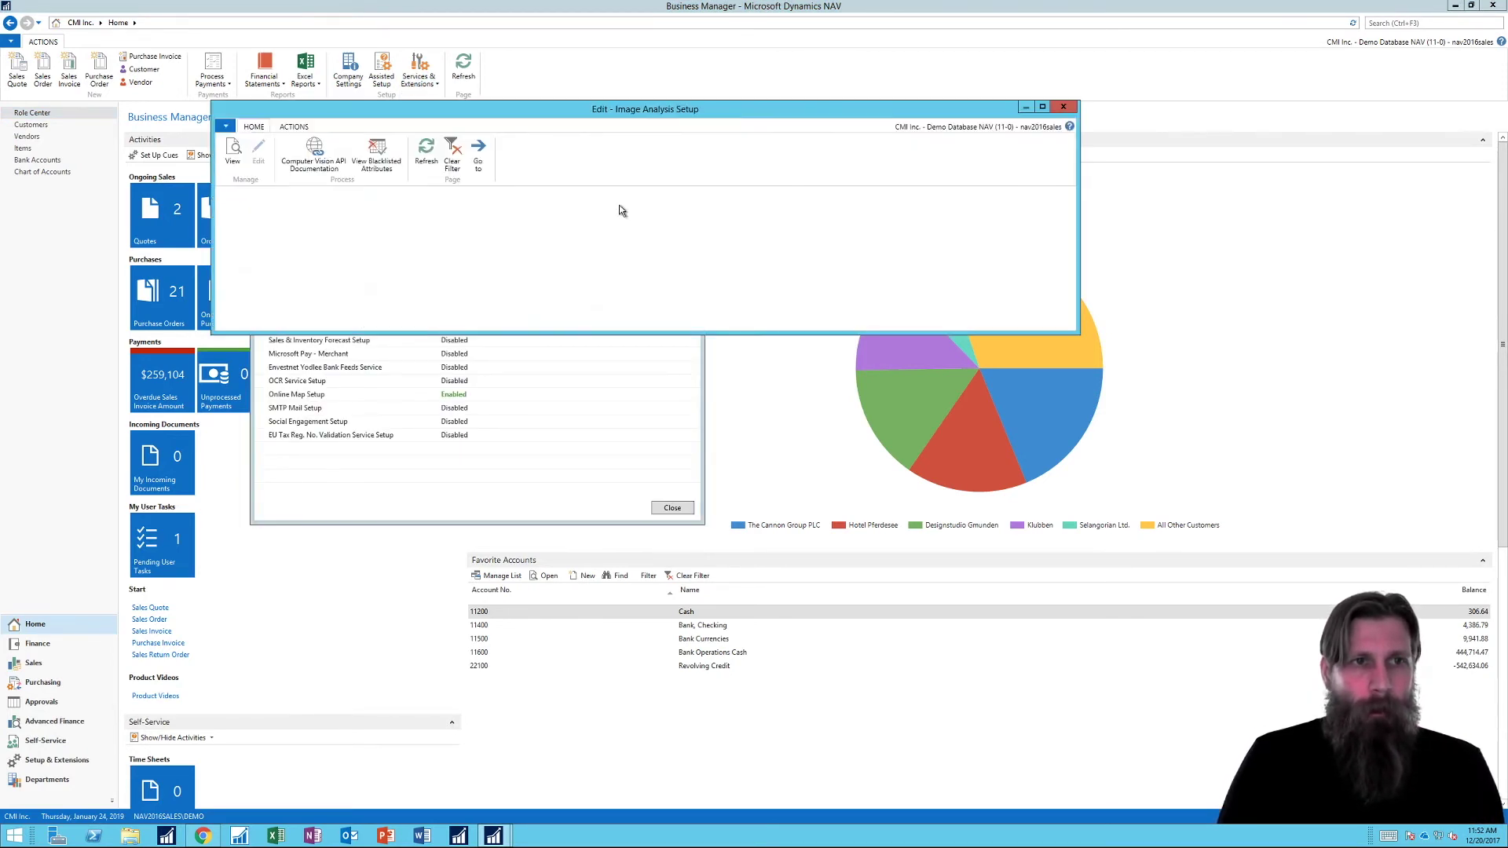
{"action": "left_click_drag", "start_coordinate": [582, 334], "coordinate": [605, 503]}
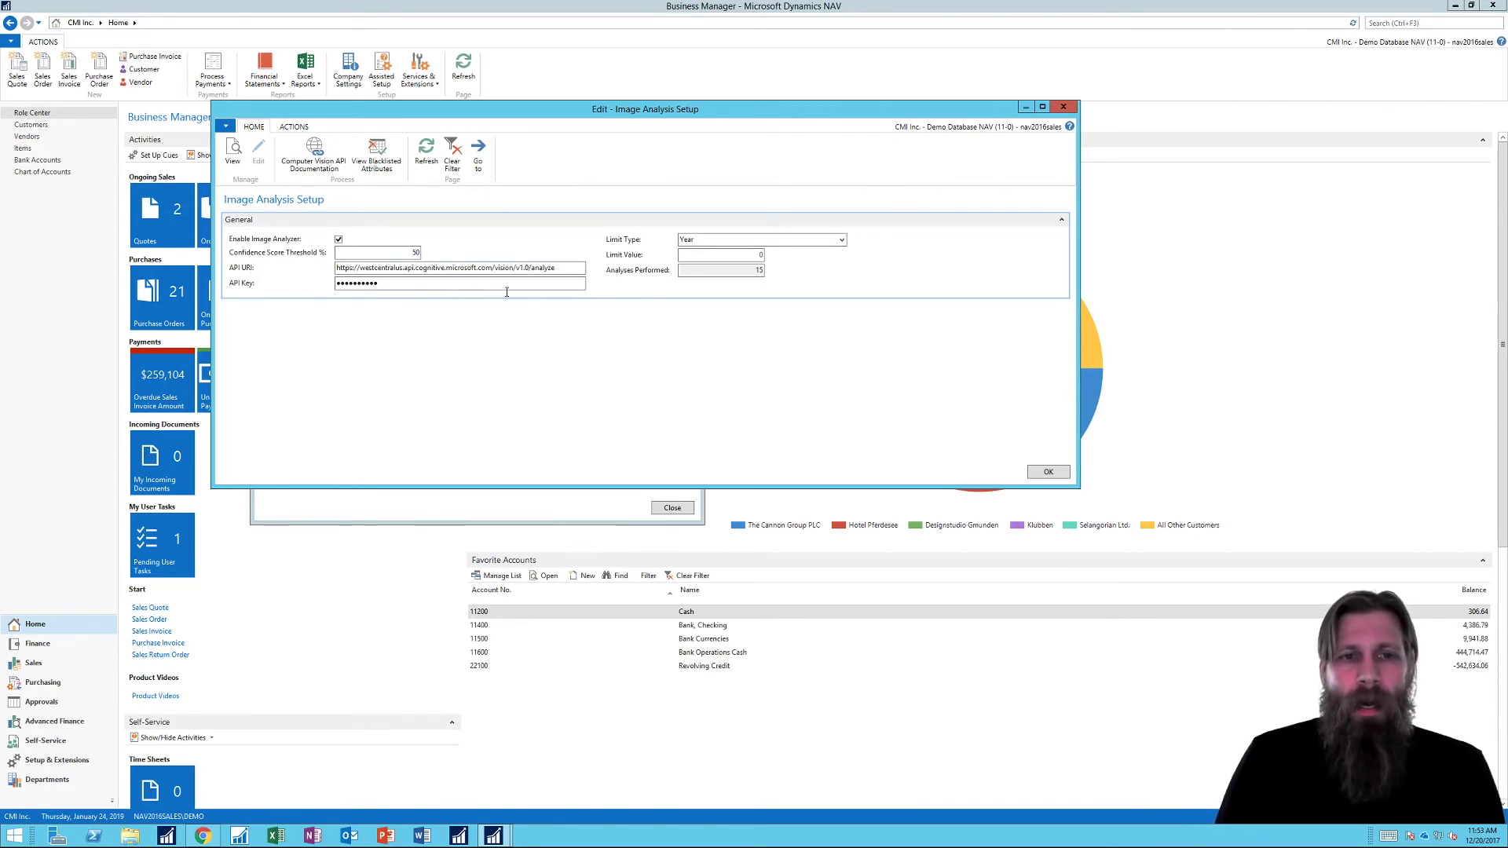
{"action": "left_click_drag", "start_coordinate": [567, 267], "coordinate": [336, 268]}
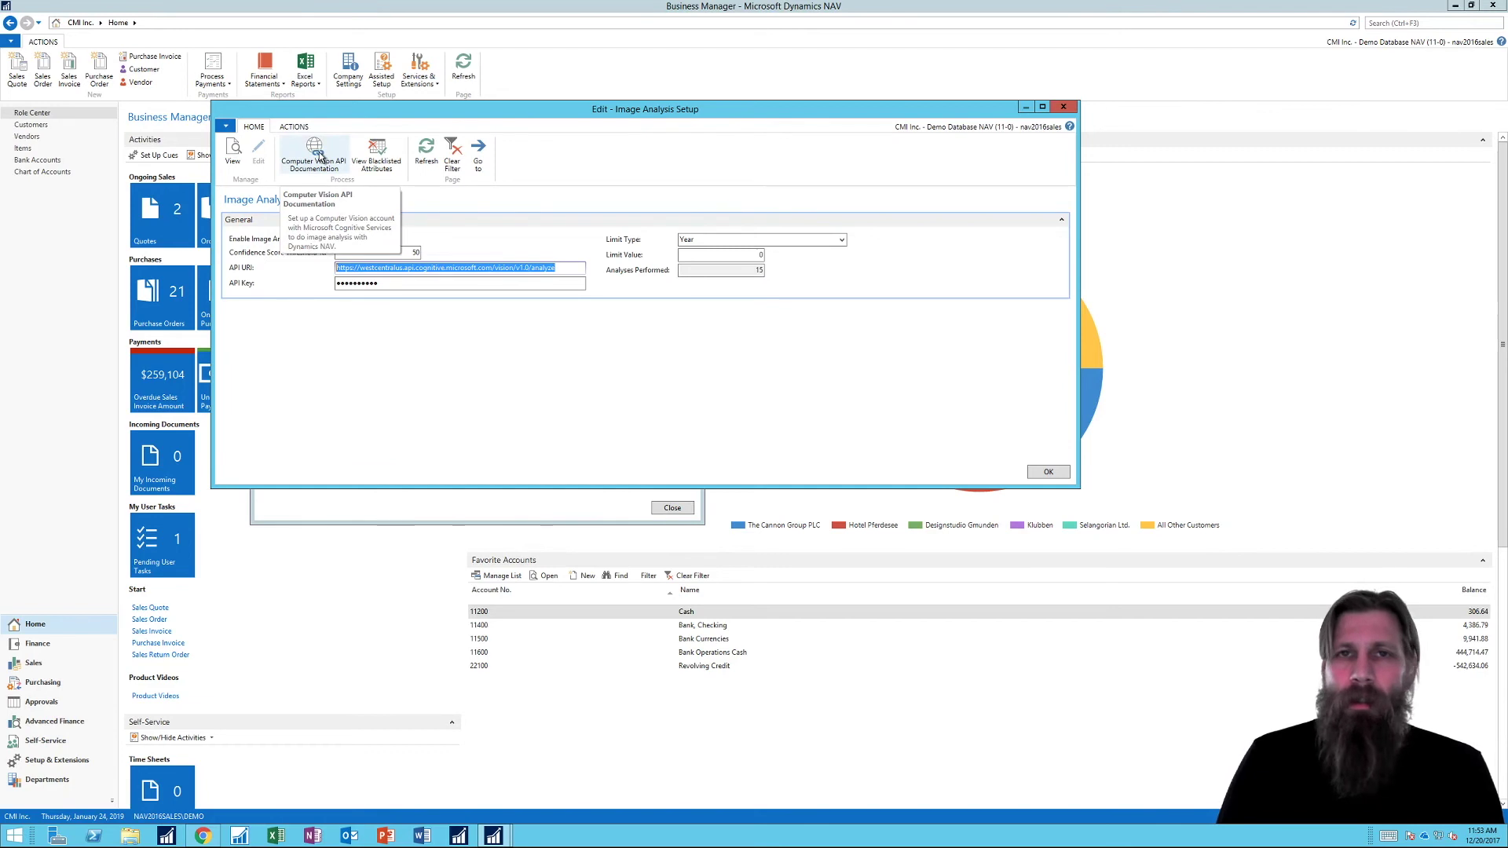
{"action": "left_click", "coordinate": [291, 127]}
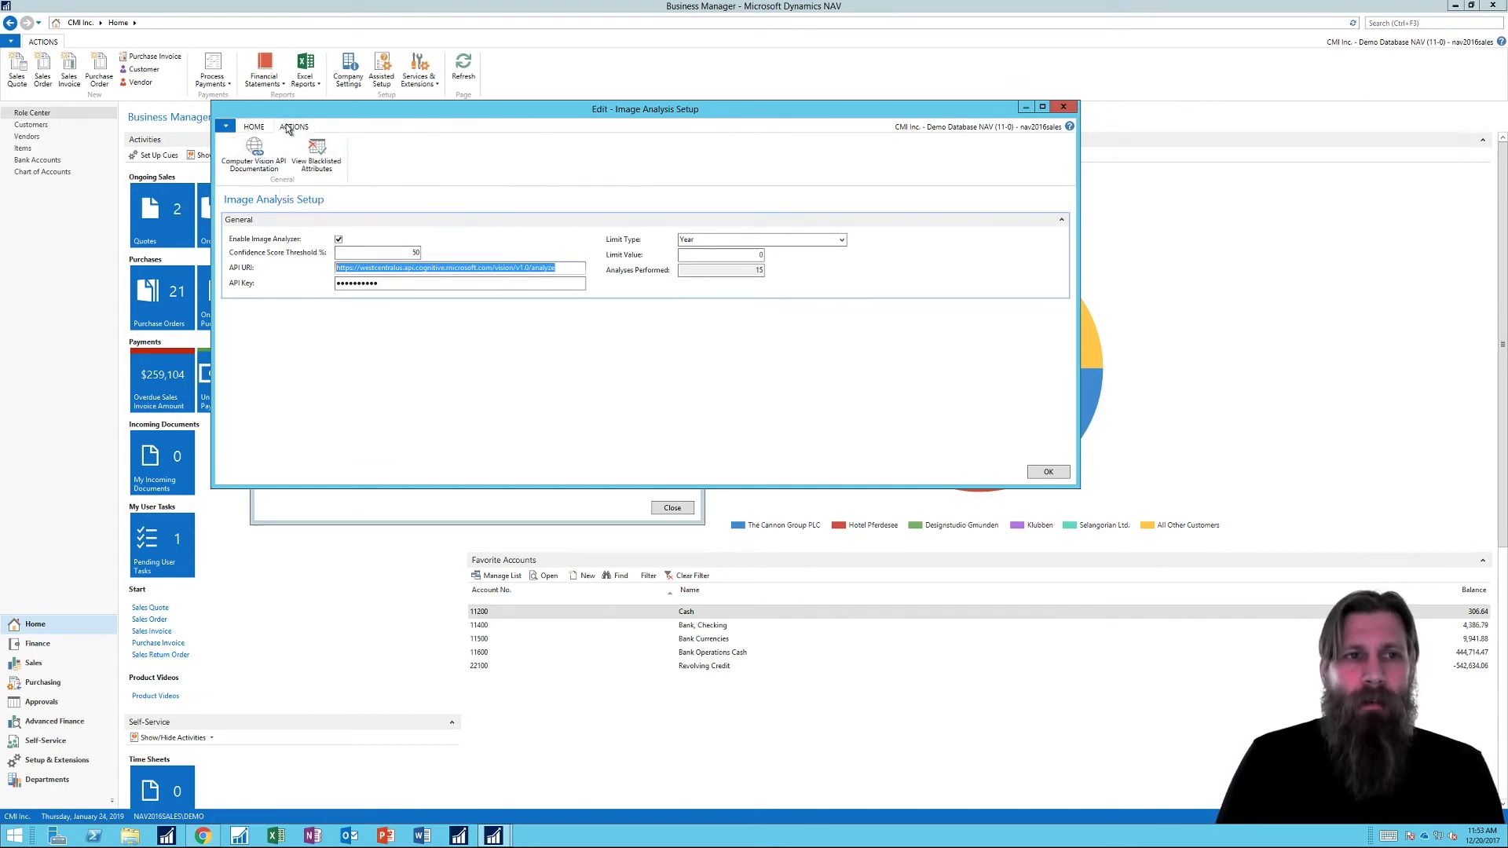
{"action": "left_click", "coordinate": [253, 128]}
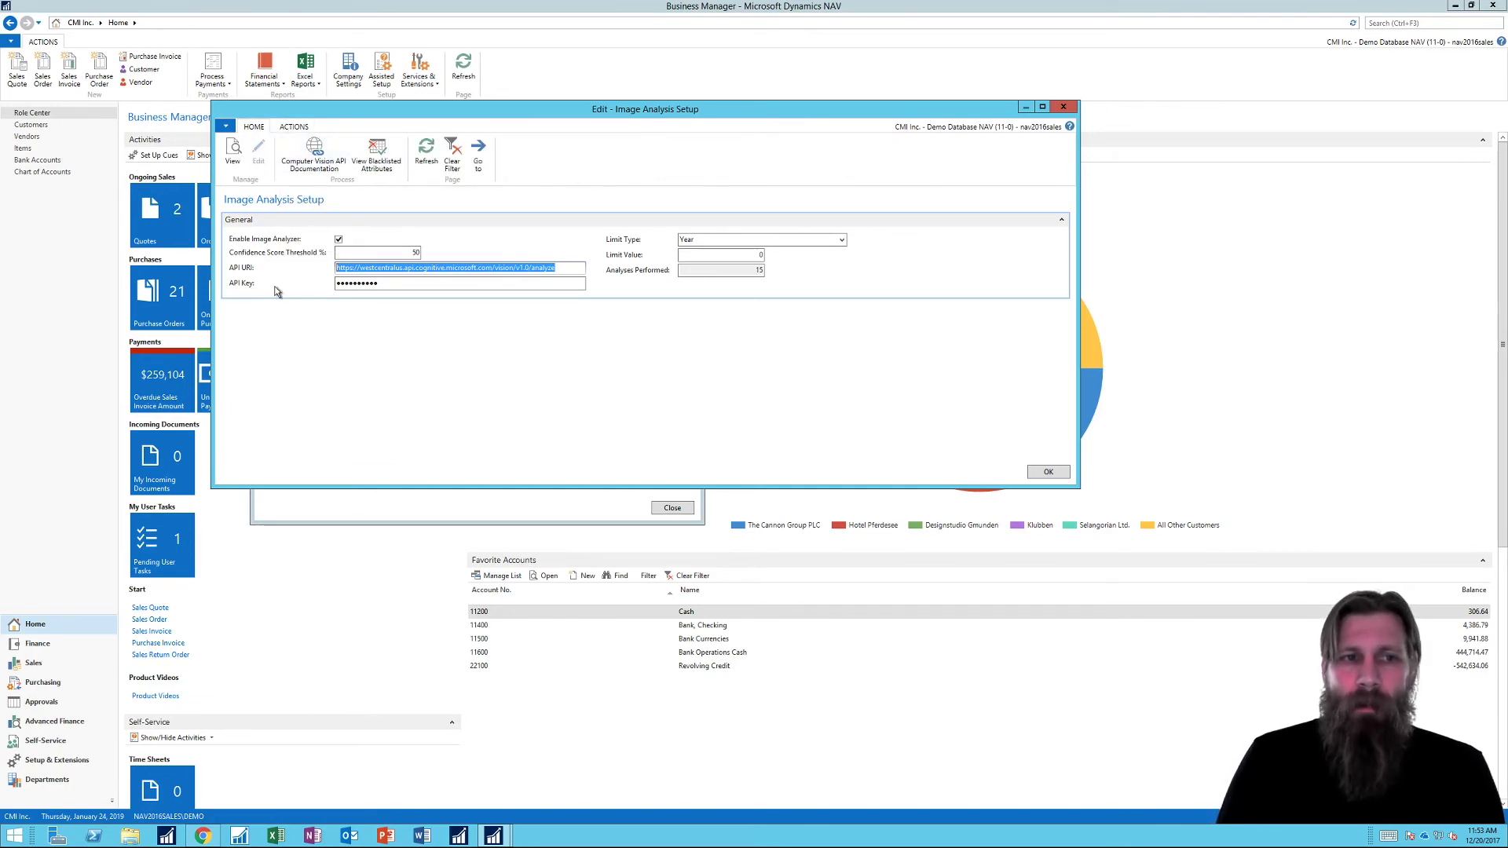